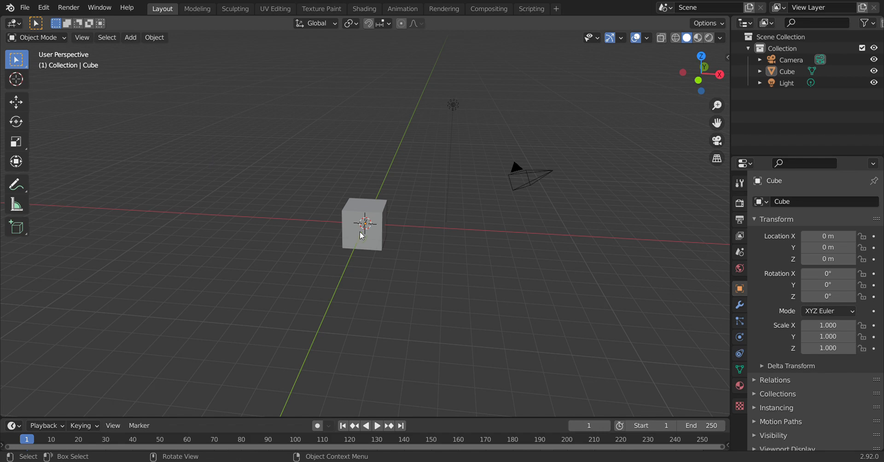
Step: Add a second cube mesh and move it about 4.95 m along the X axis
left_click(130, 37)
mouse_move(145, 55)
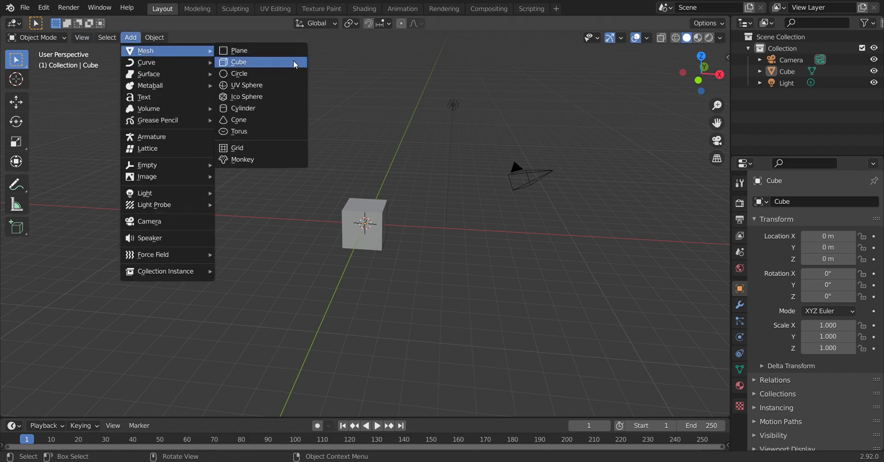
left_click(270, 65)
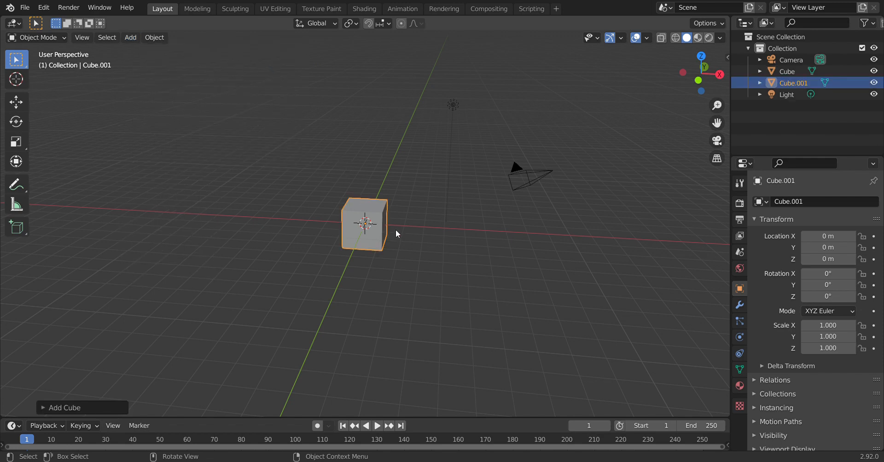
key("g")
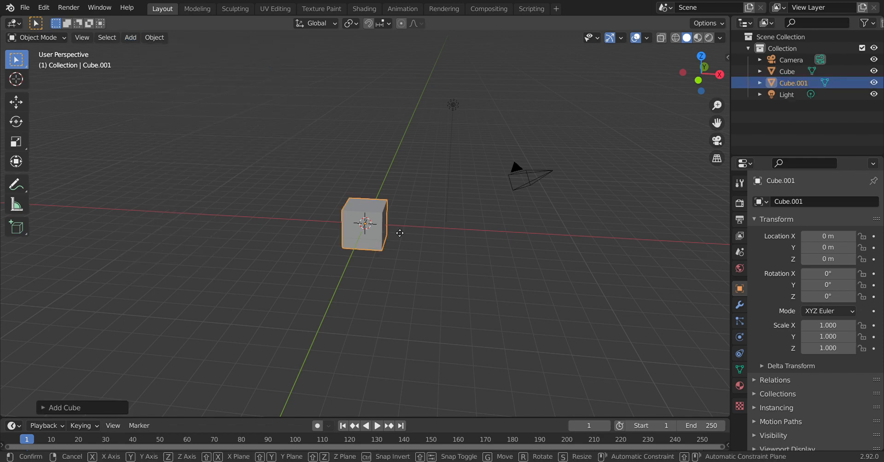
key("x")
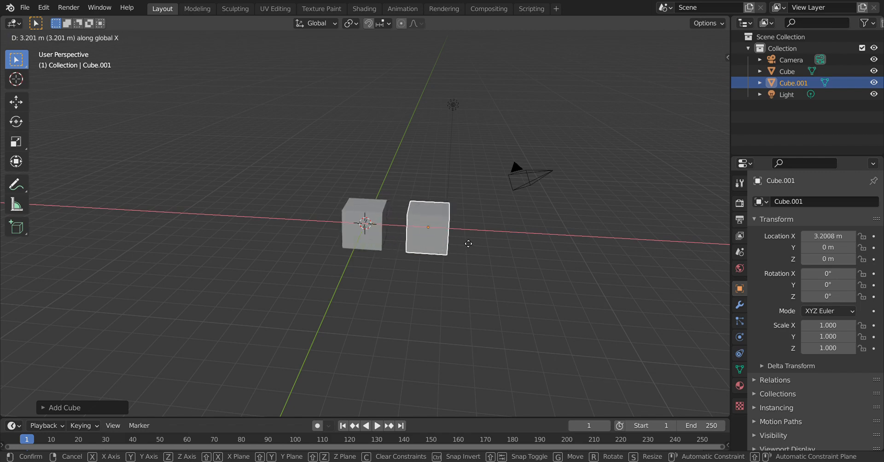
left_click(494, 261)
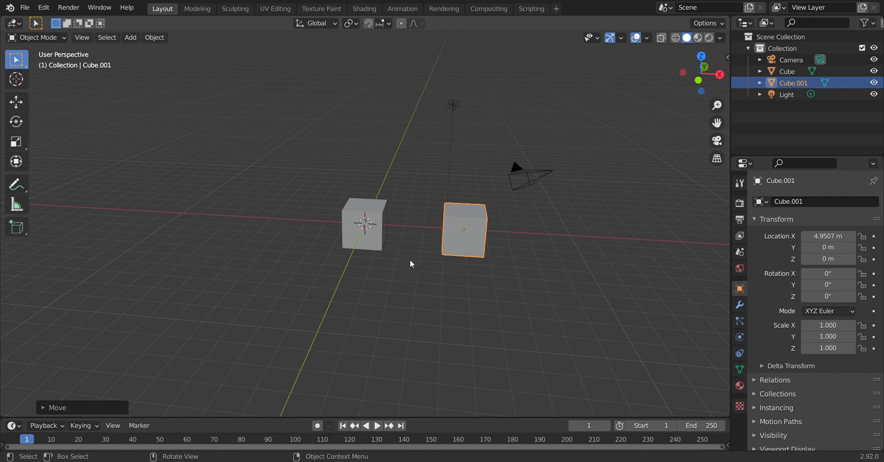
Step: Move the second cube far back along the Y axis, to about Y 79.7 m
mouse_move(702, 78)
left_mouse_down()
mouse_move(703, 63)
mouse_move(715, 64)
mouse_move(707, 64)
left_mouse_up()
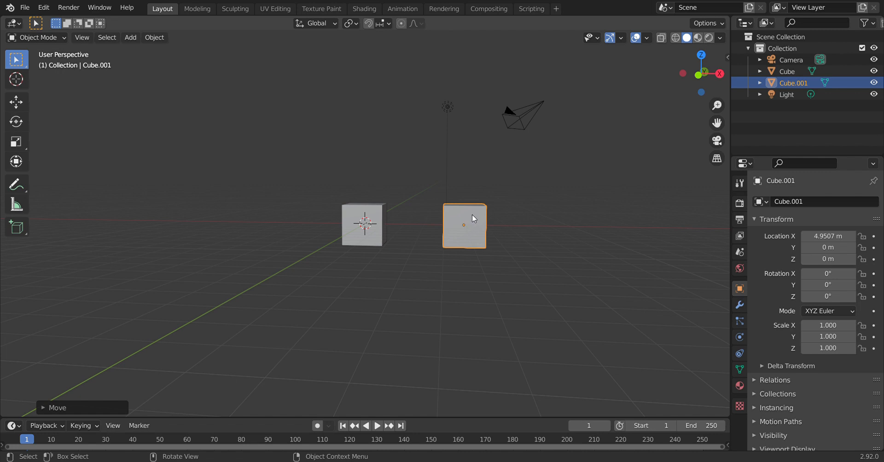
key("g")
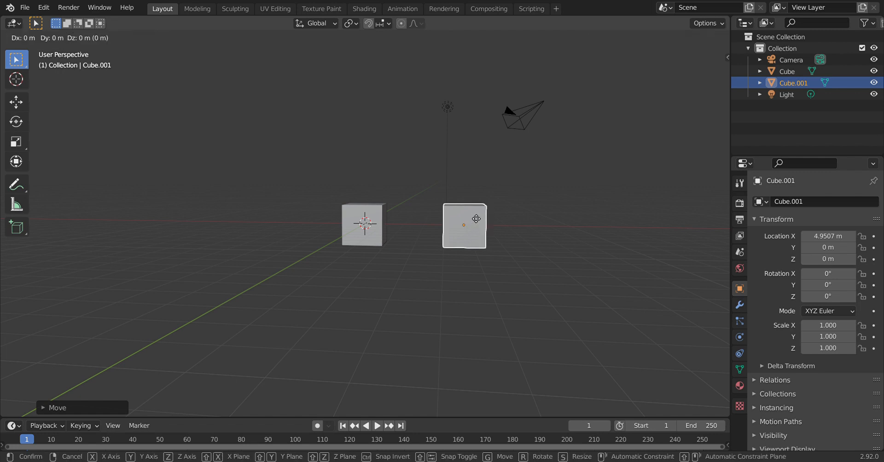
key("y")
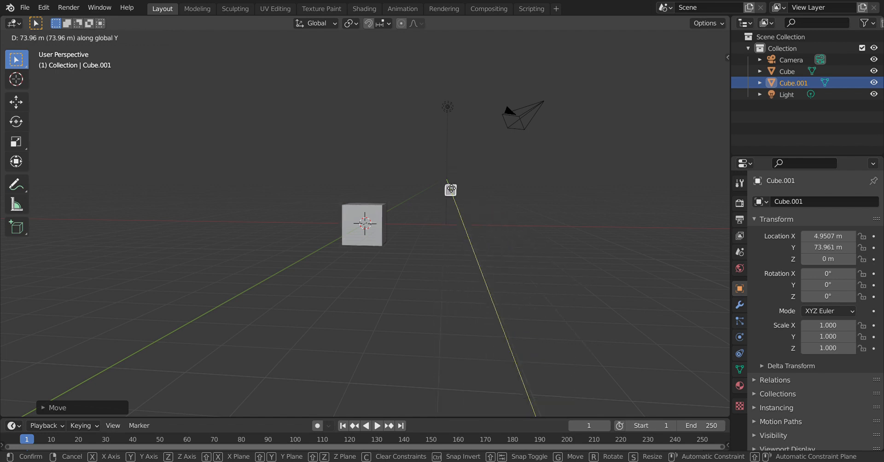
left_click(450, 189)
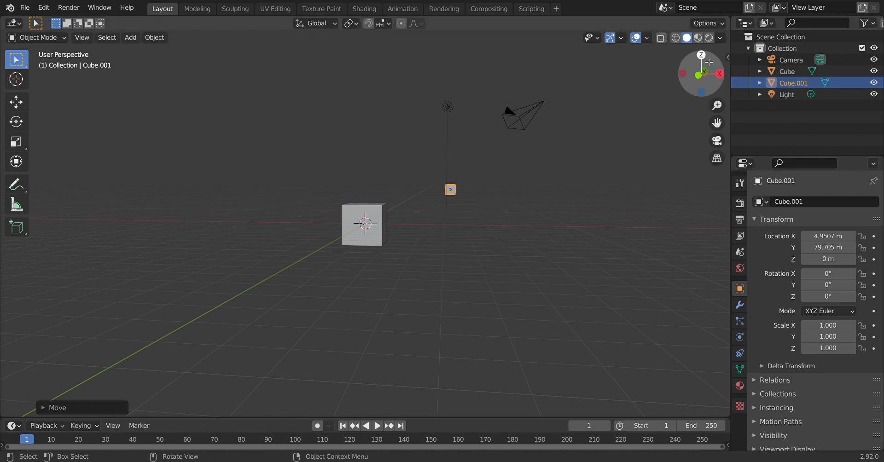
Step: Switch the viewport to orthographic projection and view both cubes from the top
left_click_drag(708, 61, 651, 99)
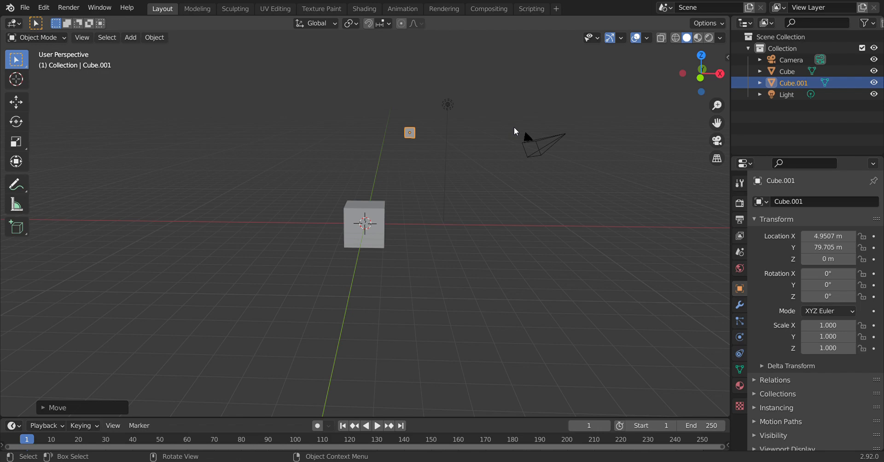
key("KP_5")
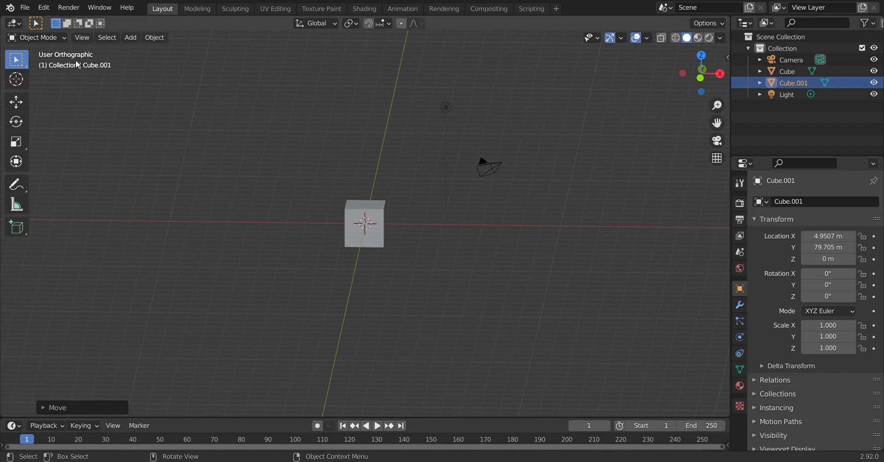
scroll(383, 154, "up", 1)
scroll(383, 154, "down", 5)
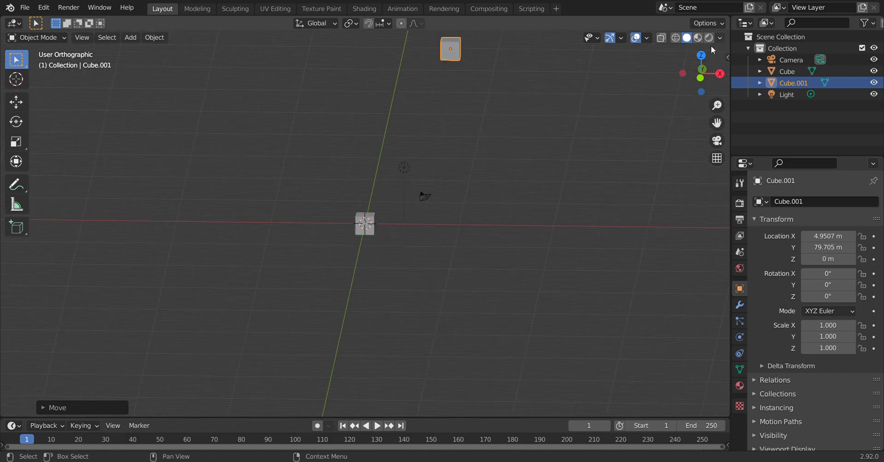
left_click(701, 56)
scroll(454, 183, "down", 10)
scroll(454, 184, "up", 2)
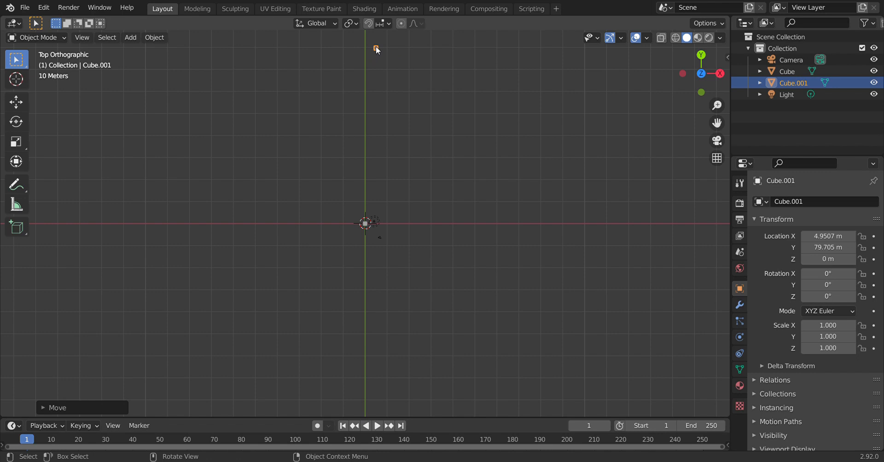
Step: Move the distant second cube along the Y axis closer to the original cube, to about Y 11.35 m
key("alt+a")
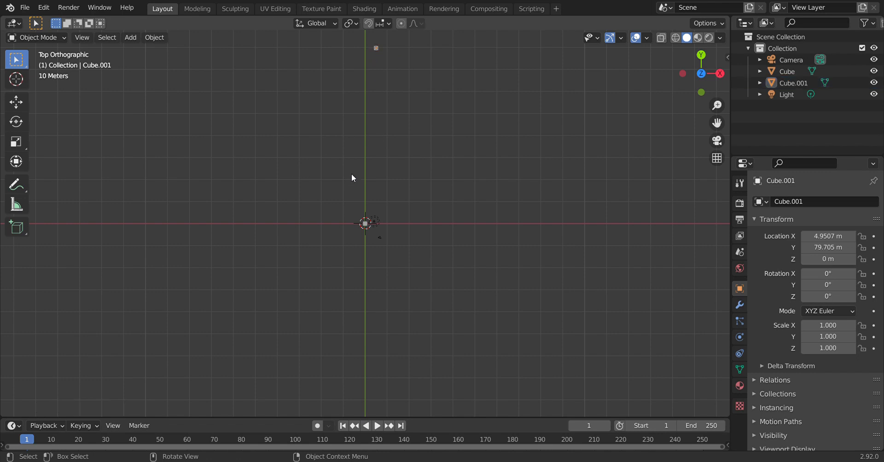
left_click(376, 49)
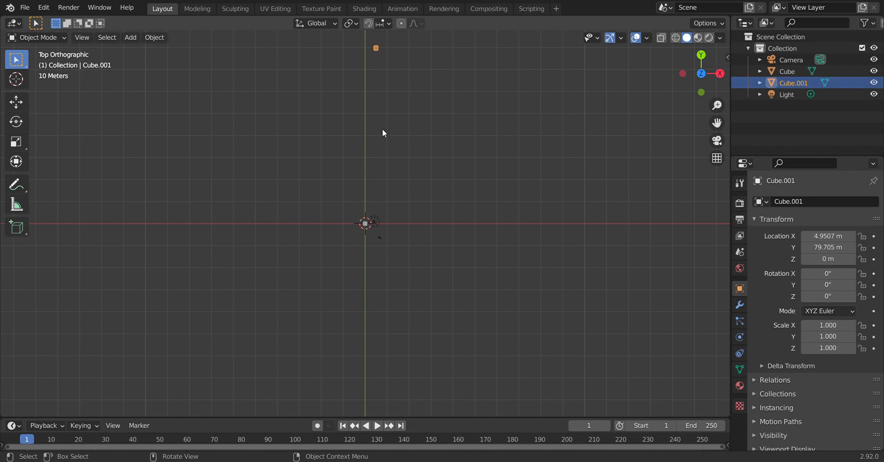
key("g")
key("y")
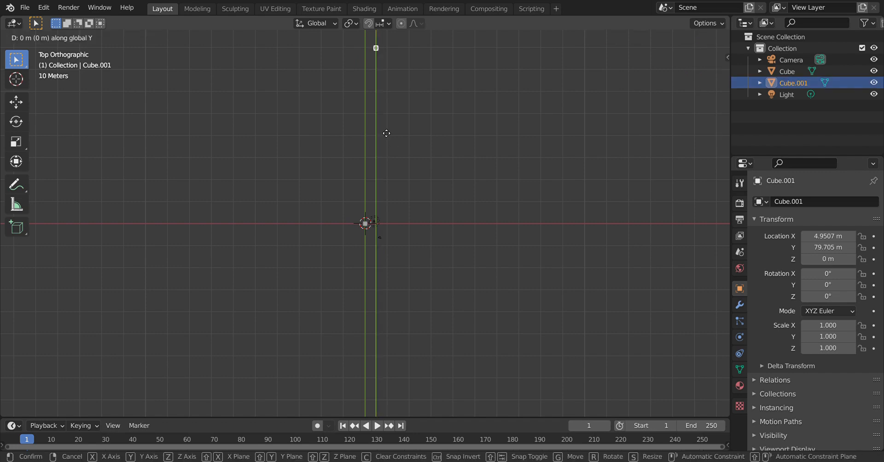
left_click(332, 282)
left_click(414, 227)
scroll(413, 225, "up", 8)
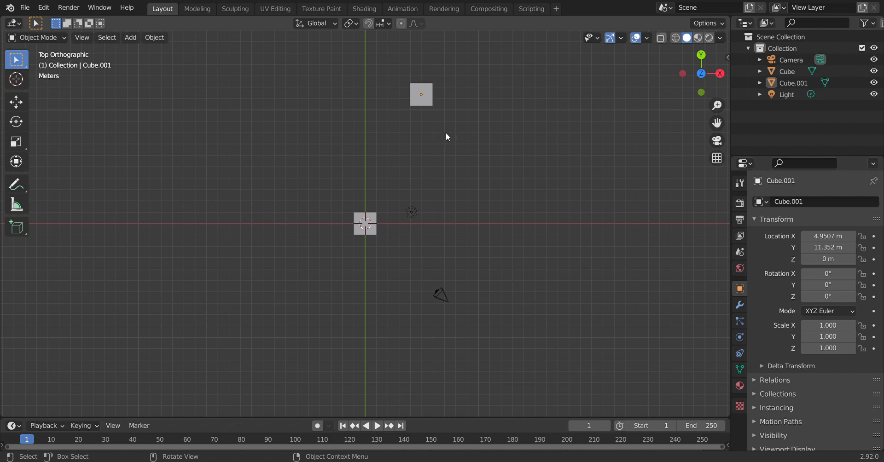
Step: Examine the two cubes in perspective and in the back, front, right and bottom orthographic views
middle_click_drag(446, 137, 461, 210)
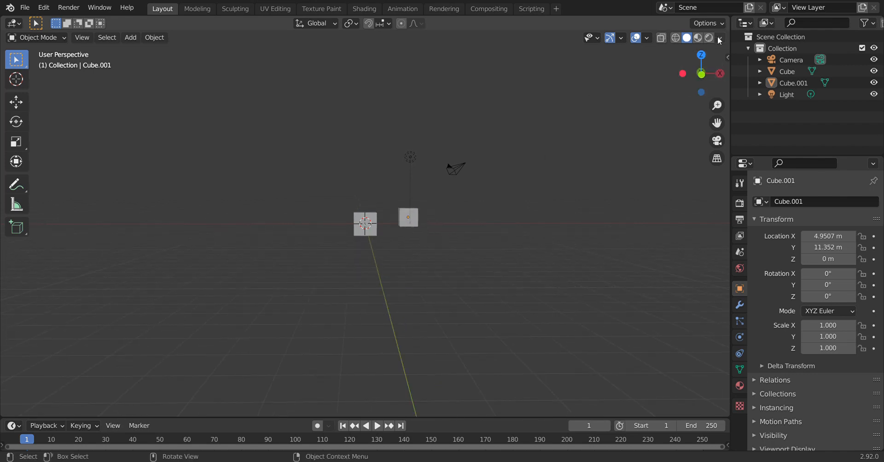
left_click(703, 74)
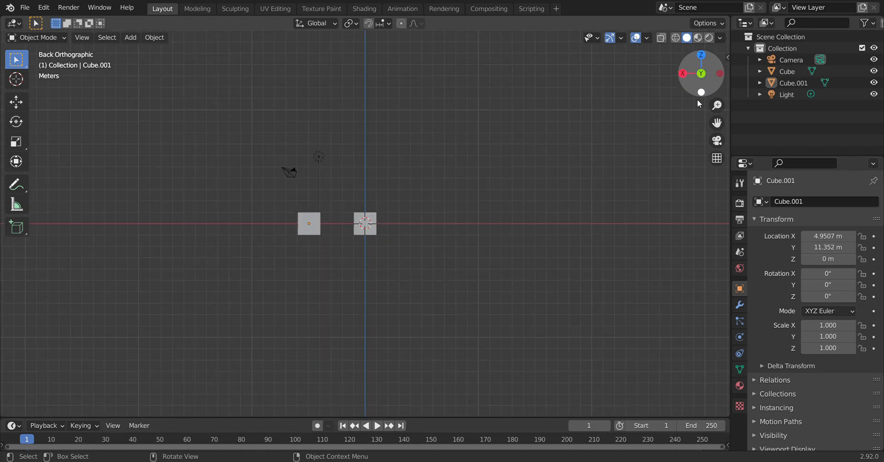
left_click(704, 75)
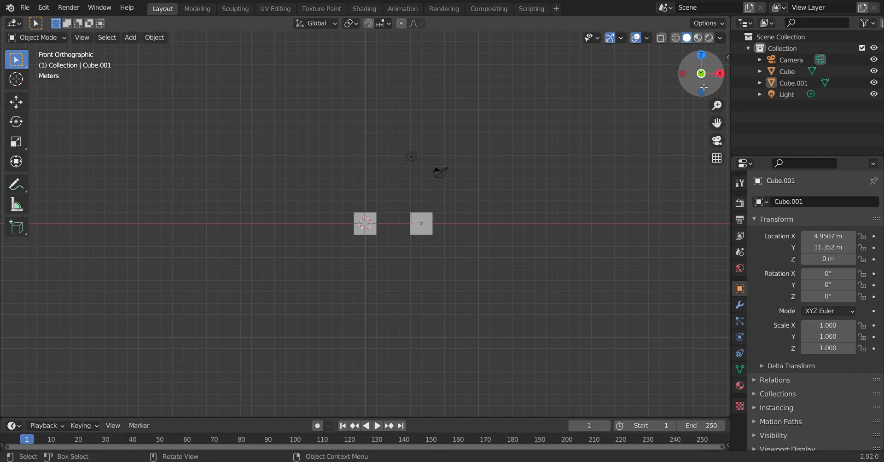
left_click(720, 74)
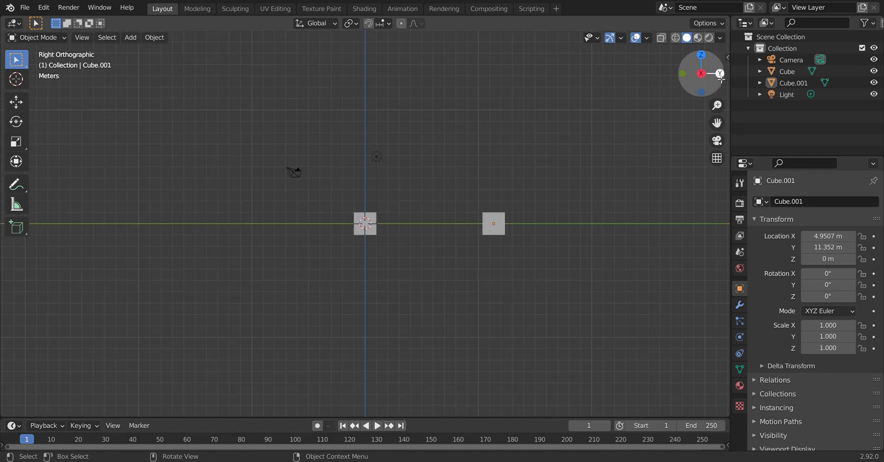
left_click(701, 93)
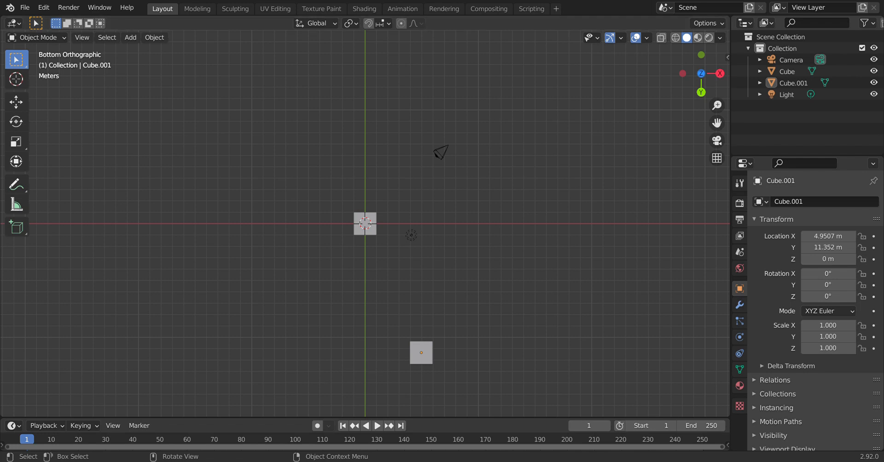
Step: Delete the second cube that sits away from the origin
left_click(54, 41)
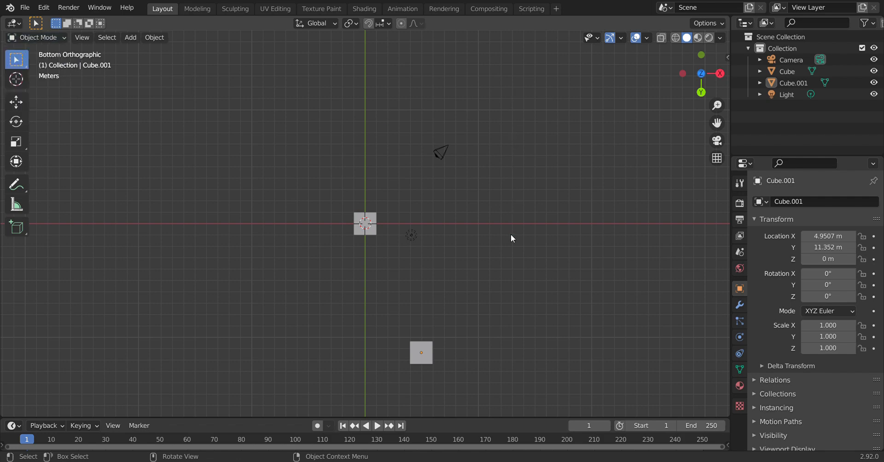
left_click_drag(506, 302, 300, 417)
key("Delete")
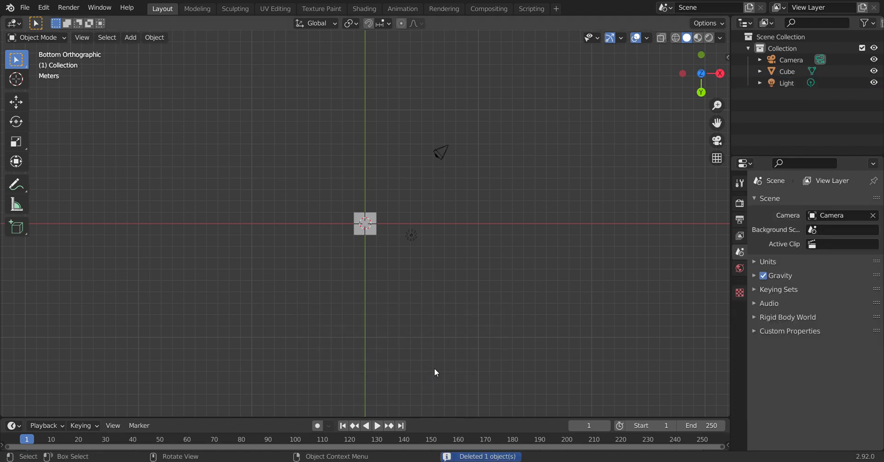
Step: Select the remaining cube, switch it to Edit Mode and return to Object Mode
scroll(431, 236, "up", 7)
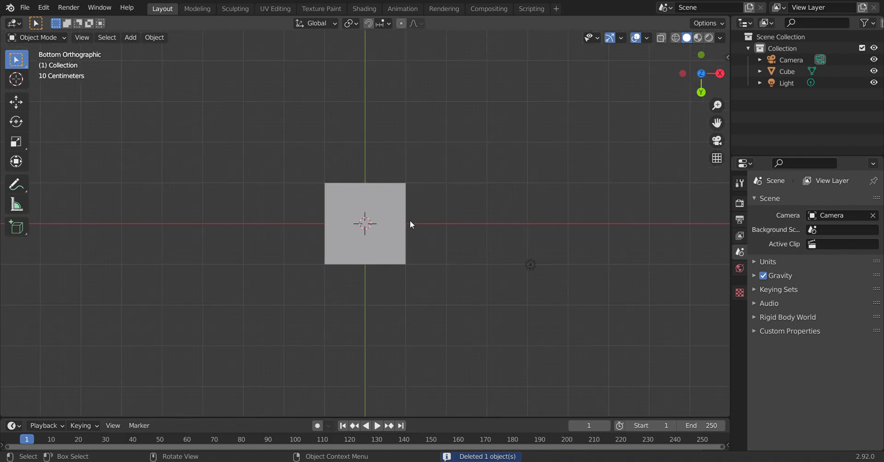
middle_click_drag(310, 286, 342, 329)
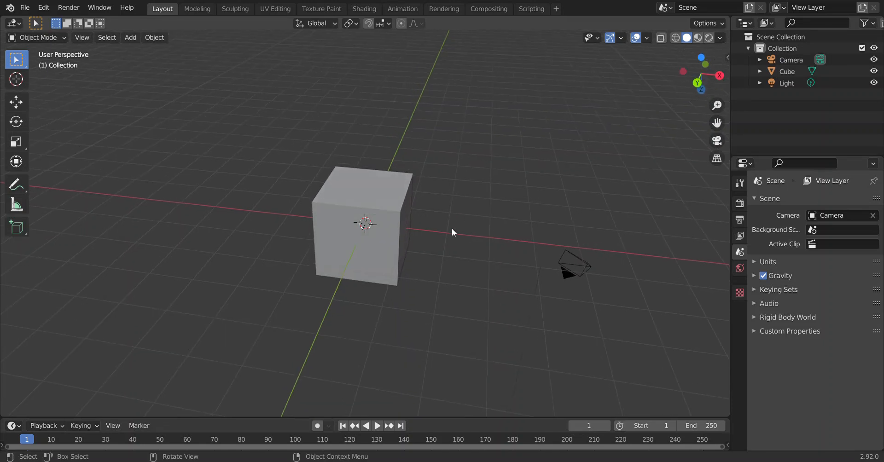
left_click(700, 89)
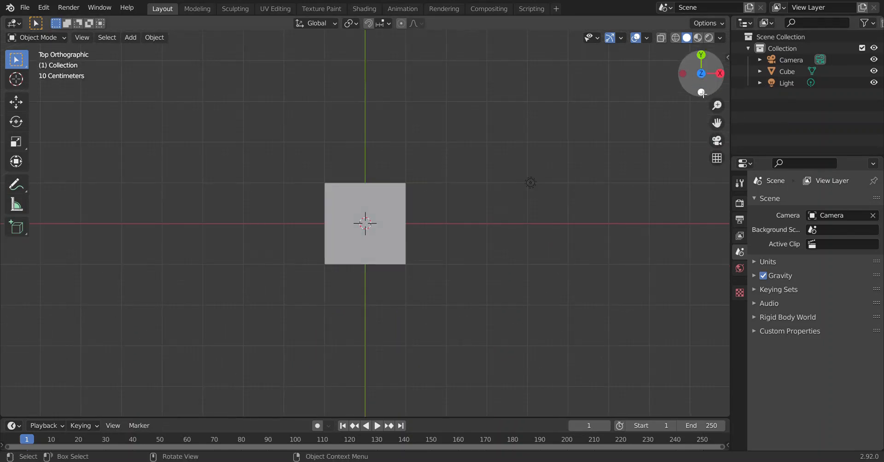
left_click_drag(703, 94, 701, 45)
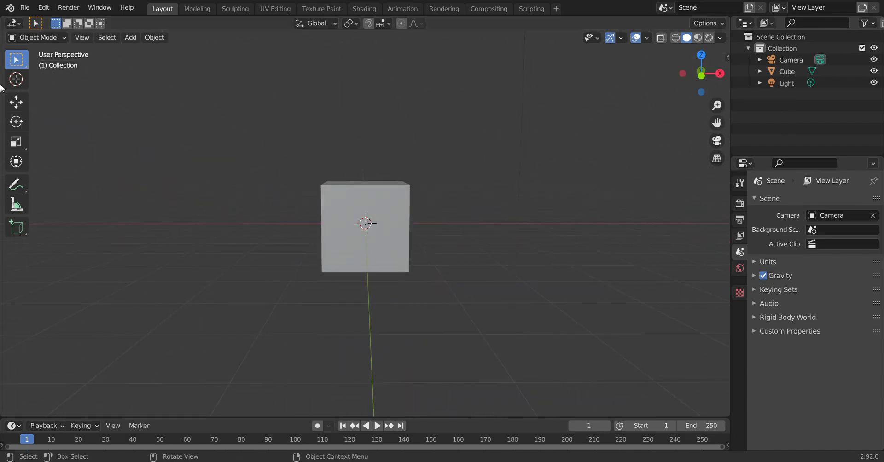
left_click(40, 39)
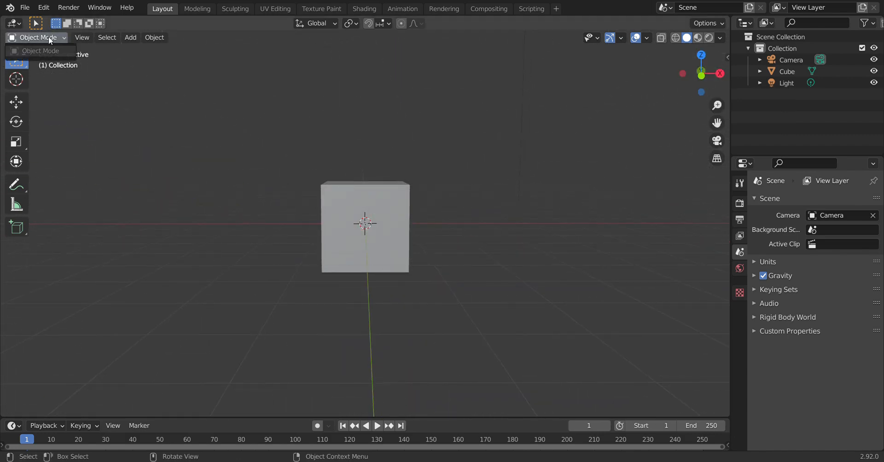
left_click(369, 221)
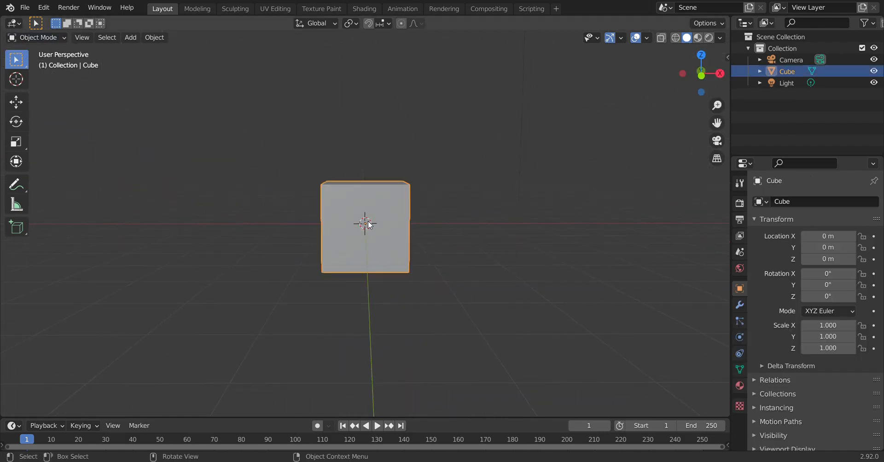
left_click(48, 40)
left_click(49, 62)
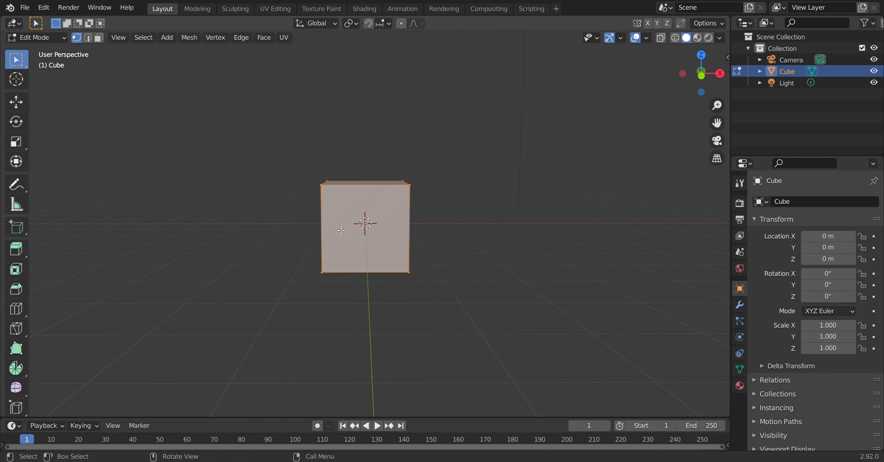
left_click(40, 37)
left_click(40, 50)
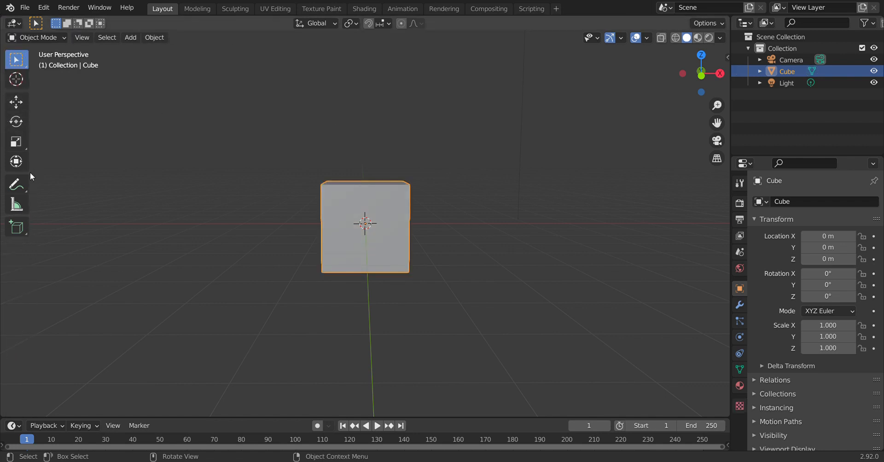
Step: Add a UV sphere and move it up and away from the cube, to about X 2.94 m, Y 0.38 m, Z 3.21 m
left_click(127, 38)
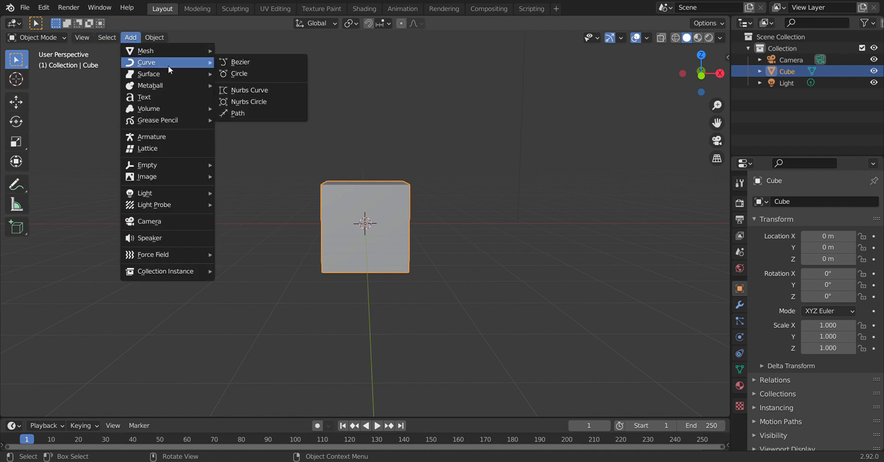
mouse_move(170, 51)
left_click(249, 85)
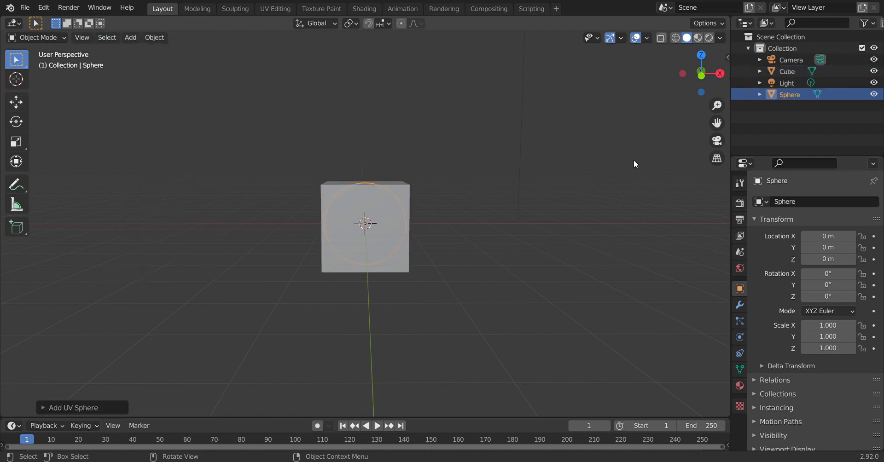
key("g")
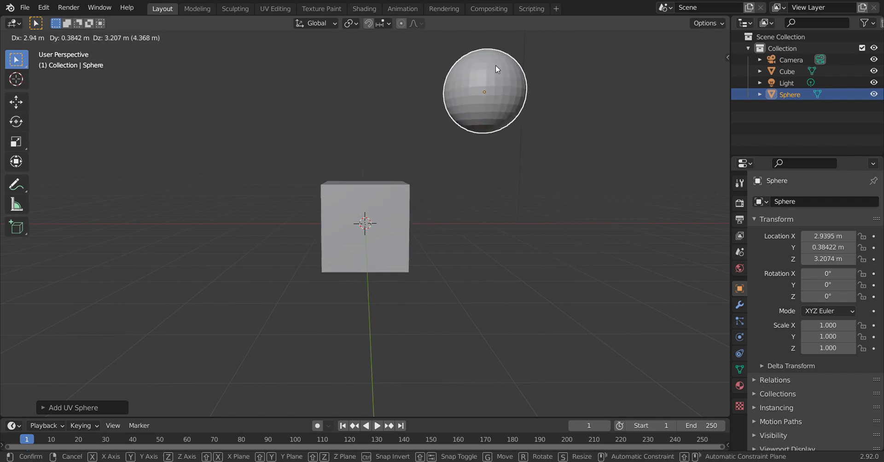
left_click(496, 65)
left_click(418, 238)
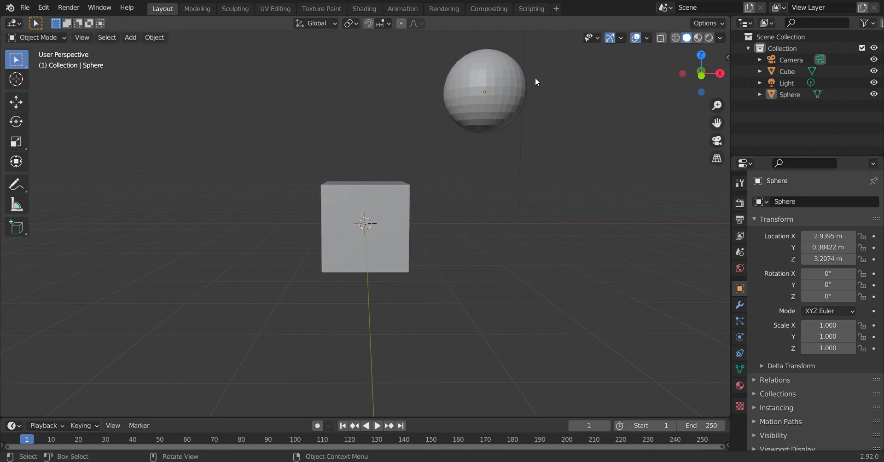
Step: Switch the sphere to Edit Mode and back to Object Mode, and delete it
left_click(476, 109)
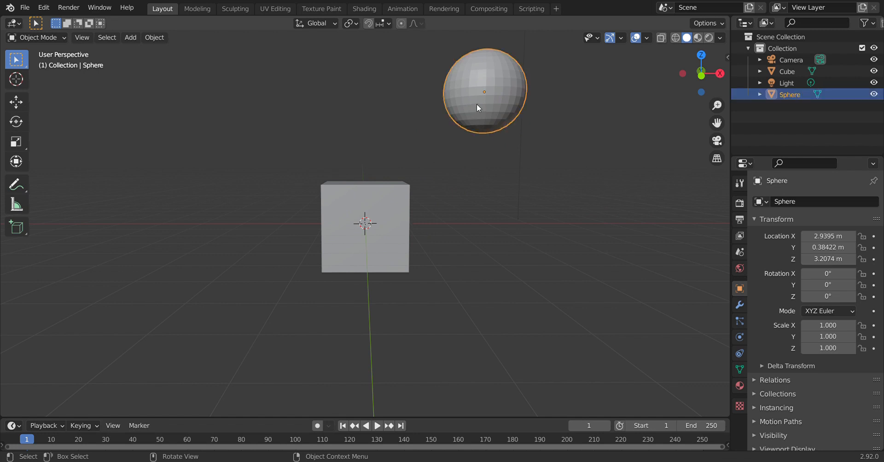
left_click(45, 37)
left_click(42, 64)
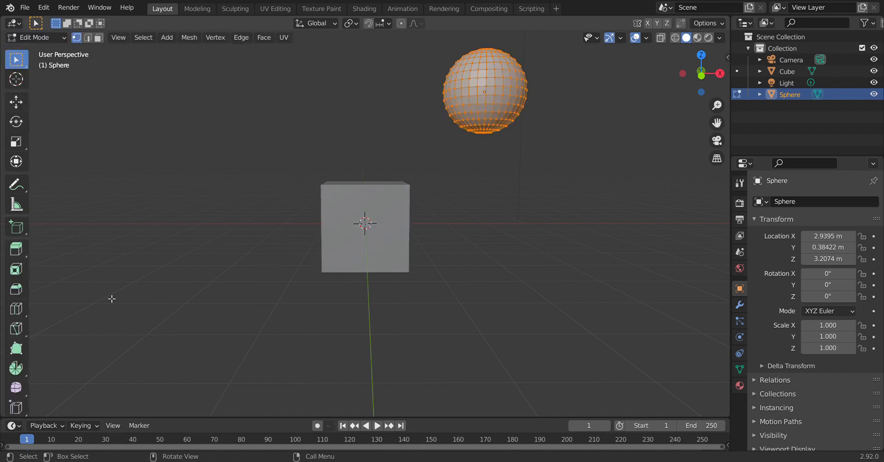
left_click_drag(613, 85, 371, 99)
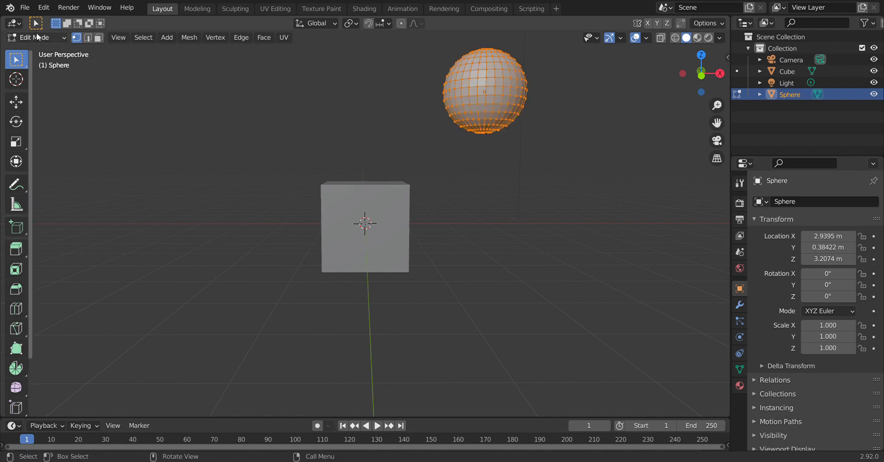
left_click(39, 37)
left_click(42, 51)
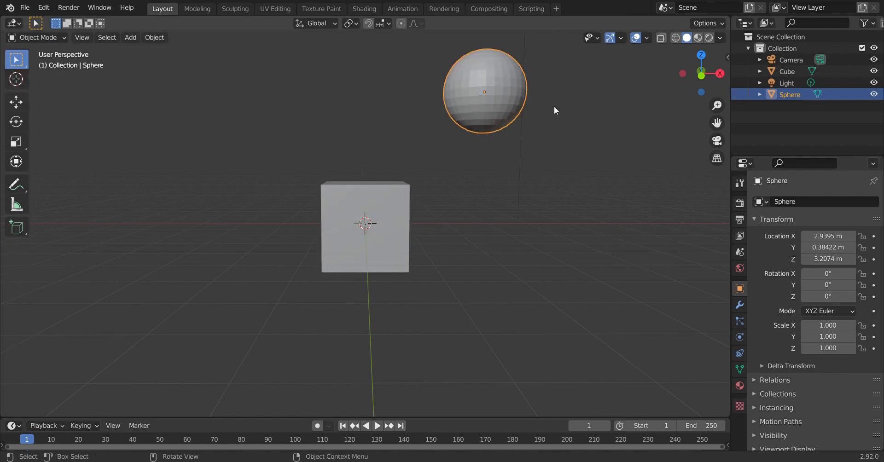
key("Delete")
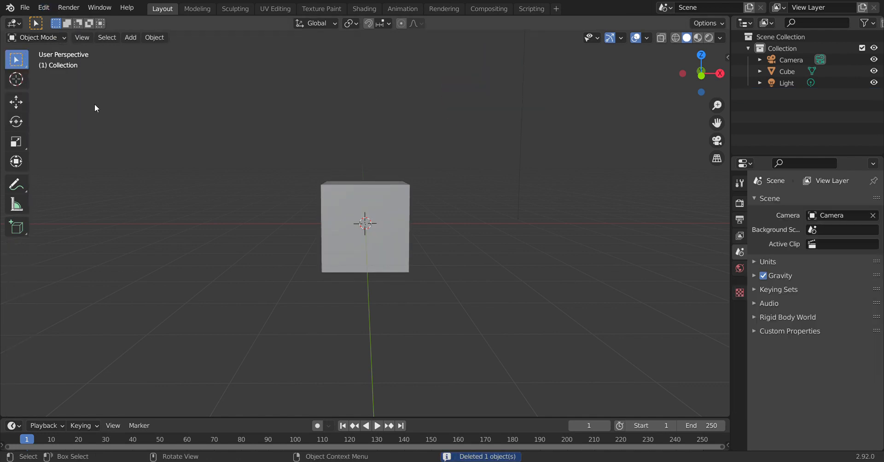
Step: Select the cube and switch it to Edit Mode
left_click(374, 267)
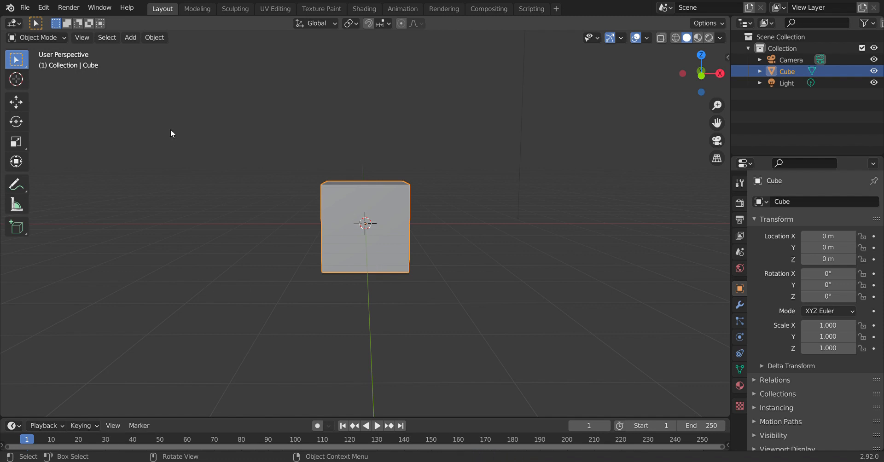
left_click(60, 40)
left_click(43, 61)
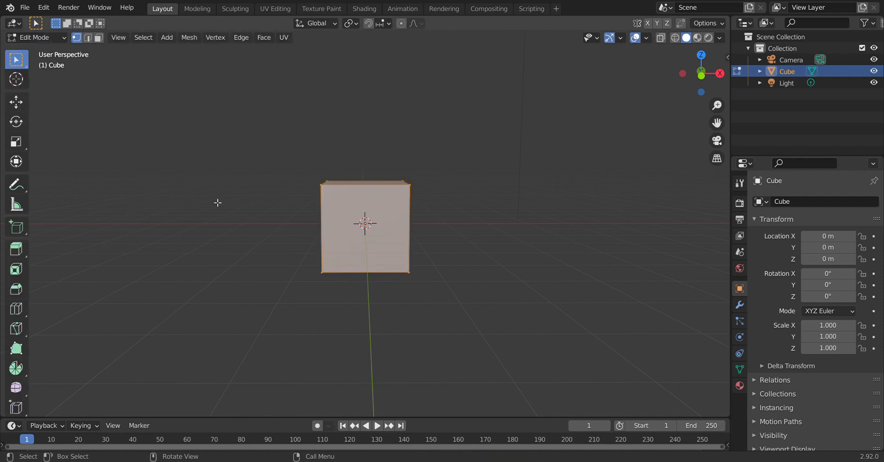
scroll(361, 239, "down", 1)
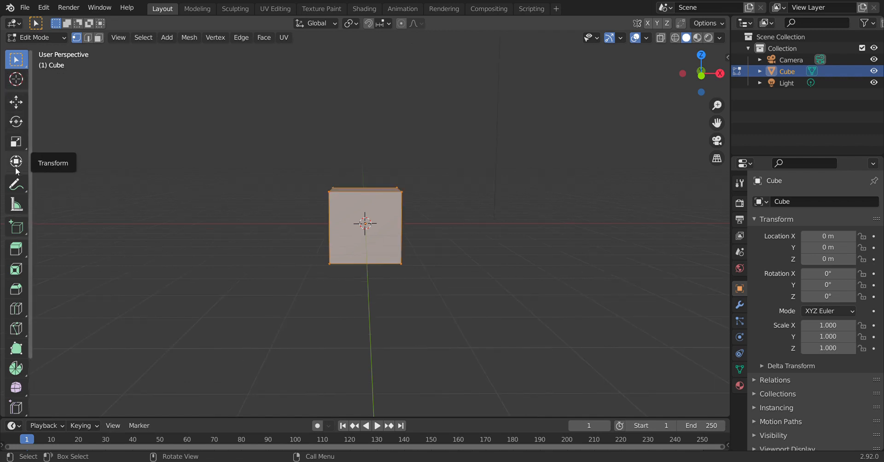
Step: Extrude the cube's top face upward into a tall column with Extrude Region, using face select mode
left_click(17, 248)
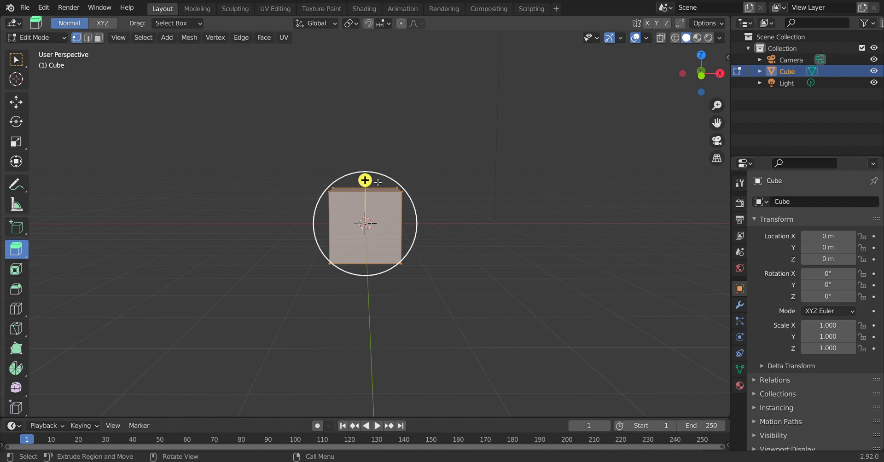
left_click(99, 39)
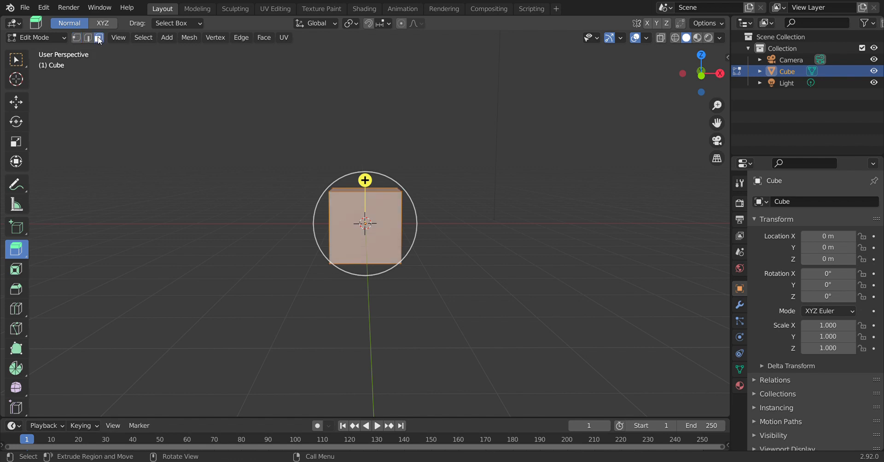
scroll(408, 186, "up", 1)
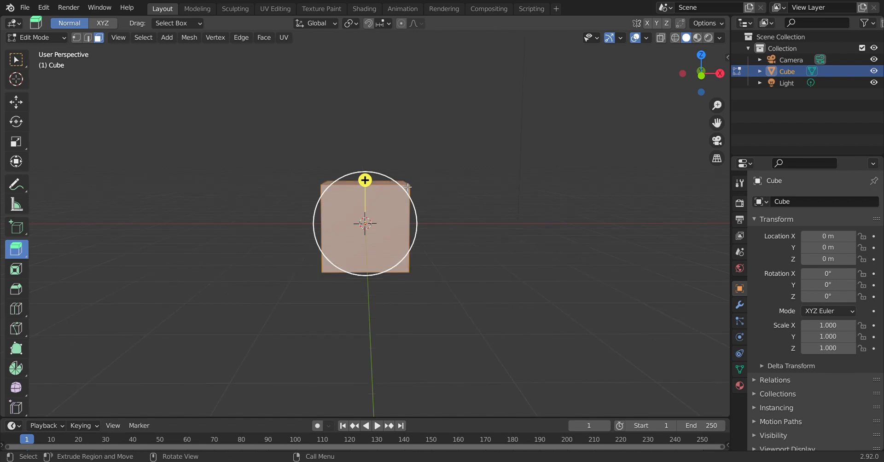
scroll(407, 186, "down", 1)
left_click(379, 191)
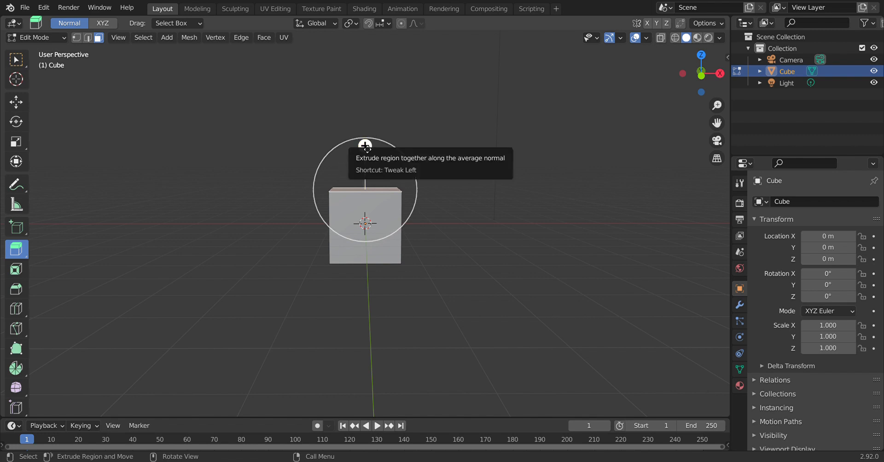
left_click_drag(365, 147, 370, 352)
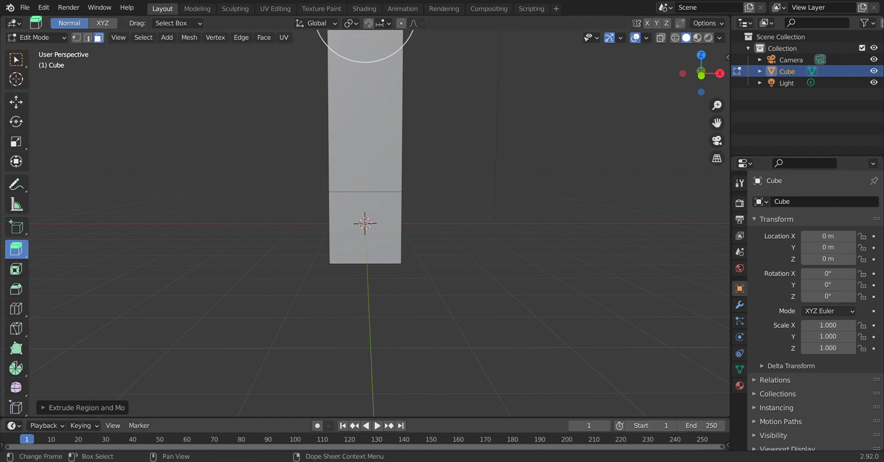
scroll(507, 274, "down", 2)
scroll(507, 274, "down", 2)
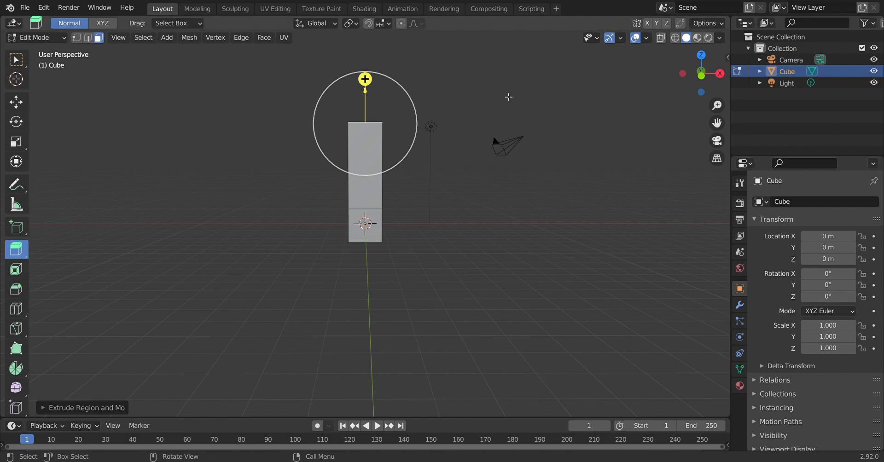
Step: Extrude the front face of the column's tall upper section outward along the Y axis into a long beam
left_click(377, 135)
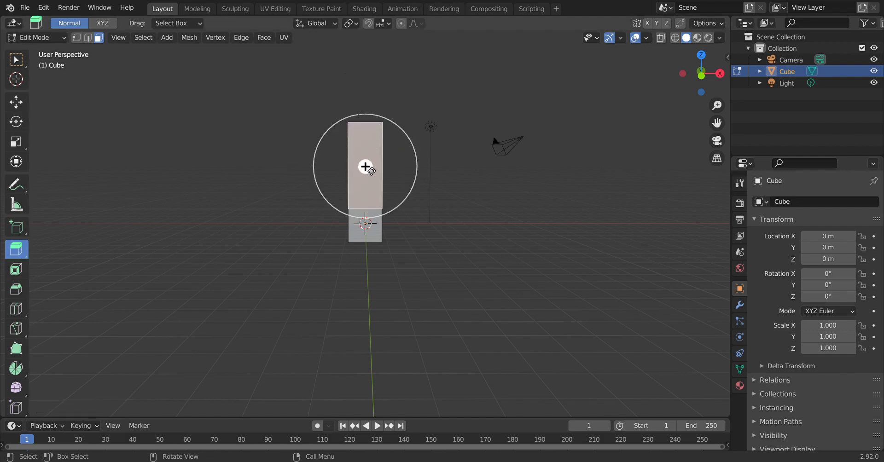
left_click_drag(371, 170, 366, 224)
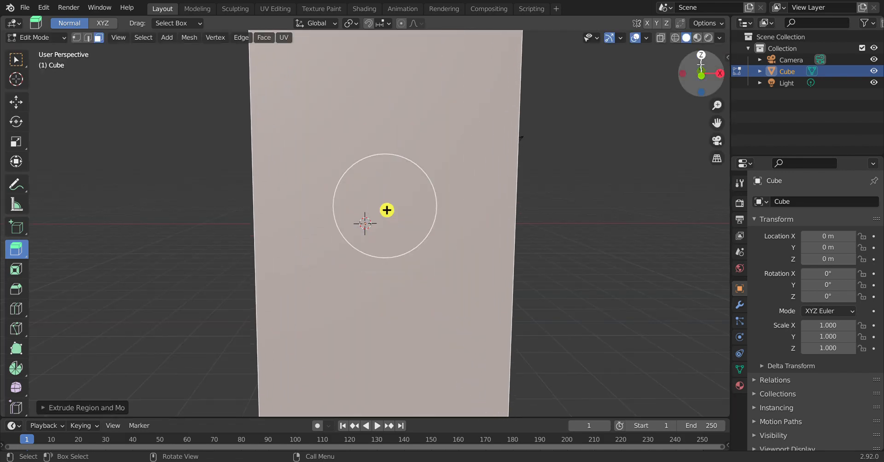
left_click_drag(683, 74, 784, 76)
Step: Select the top face of the long beam and extrude it upward into a high wall
key("b")
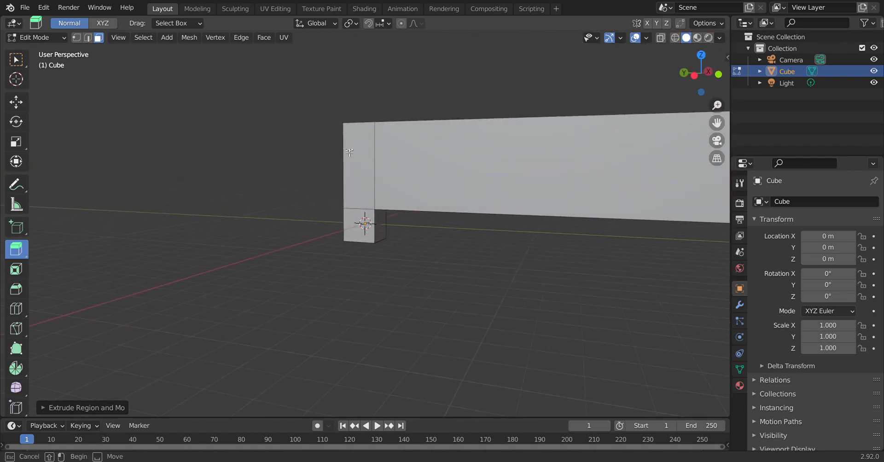
left_click(343, 166)
left_click(630, 167)
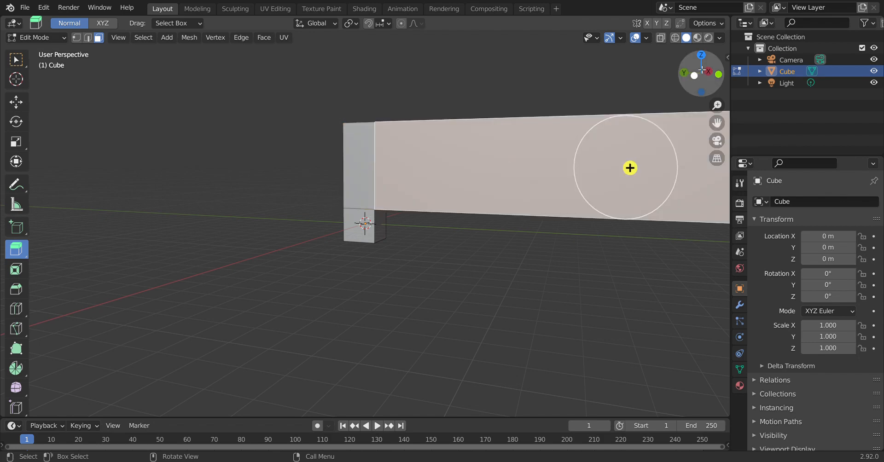
left_click_drag(700, 74, 703, 70)
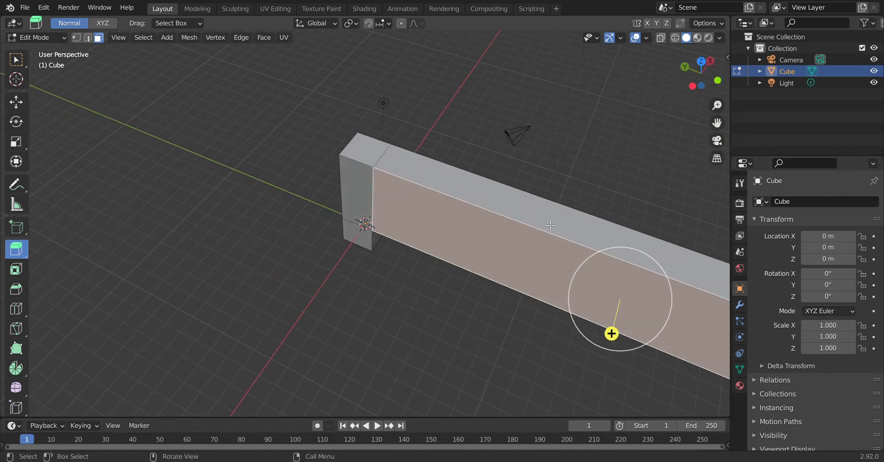
left_click(572, 225)
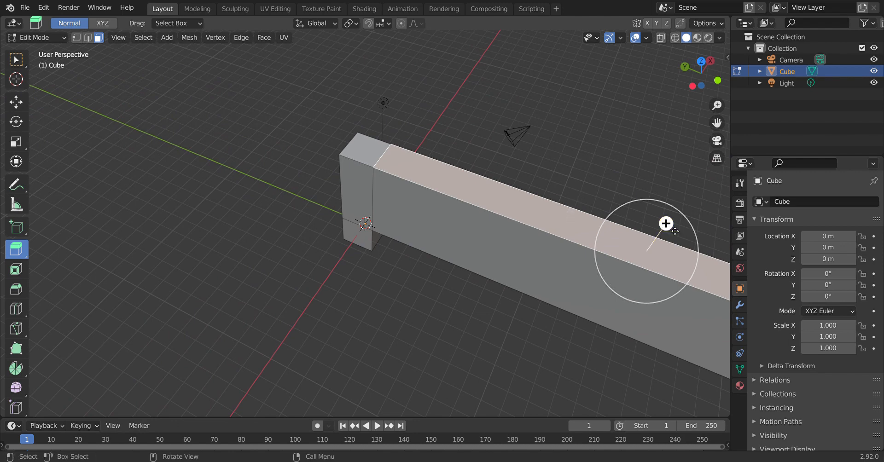
left_click_drag(665, 224, 727, 85)
scroll(323, 175, "down", 5)
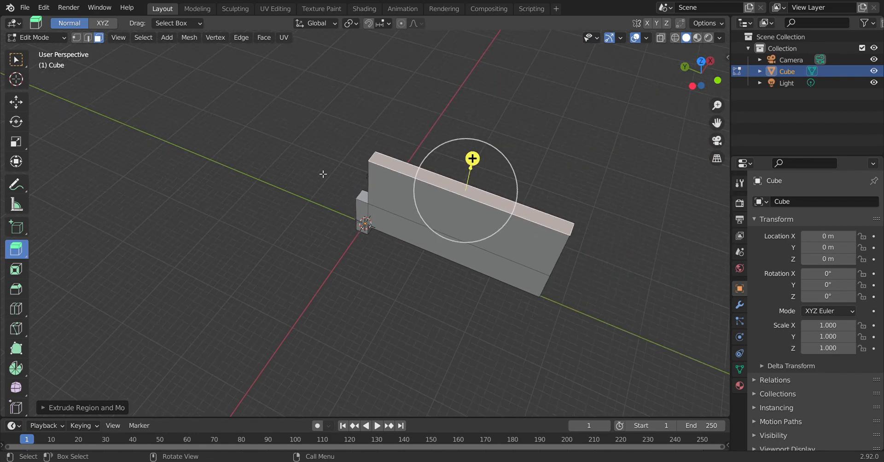
Step: Try deleting the vertices of the extruded wall, undo back to the plain cube and deselect everything
key("a")
key("x")
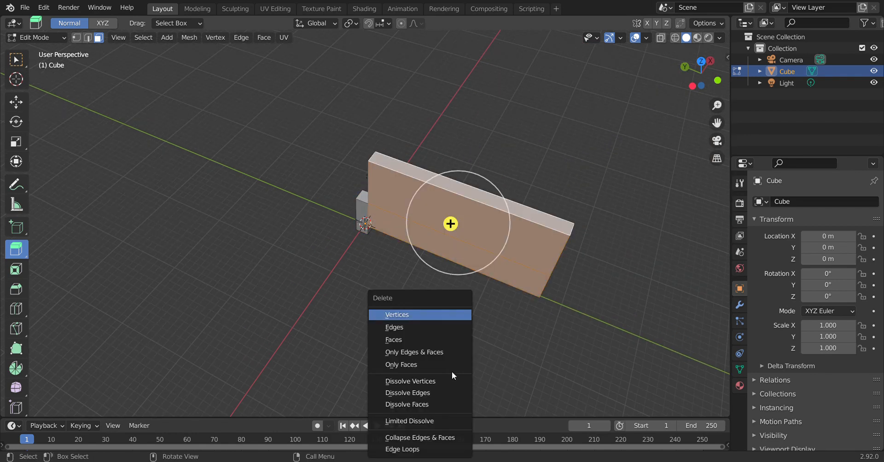
left_click(396, 311)
key("ctrl+z")
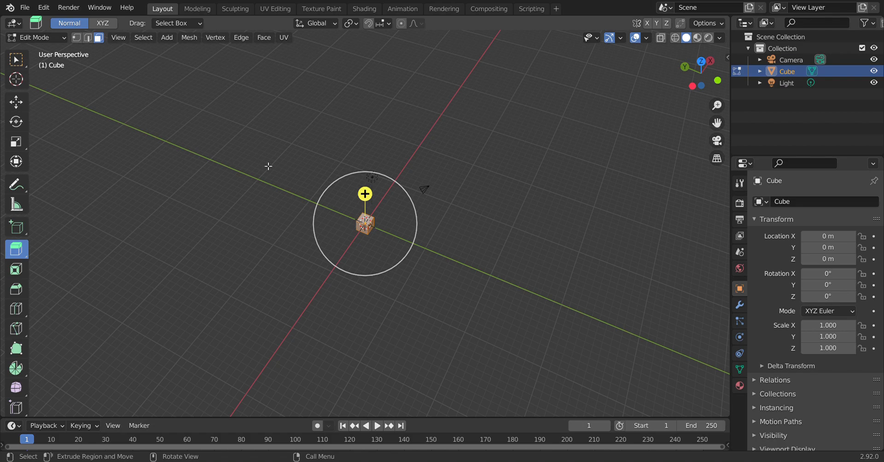
scroll(366, 249, "up", 7)
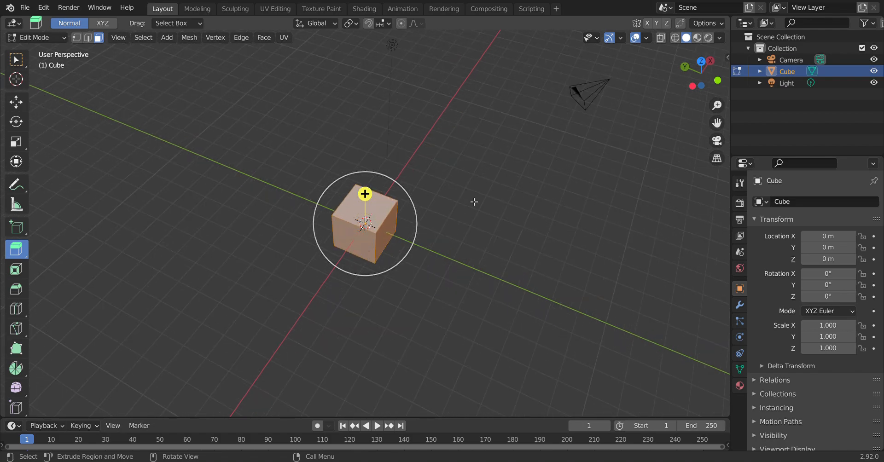
left_click(506, 188)
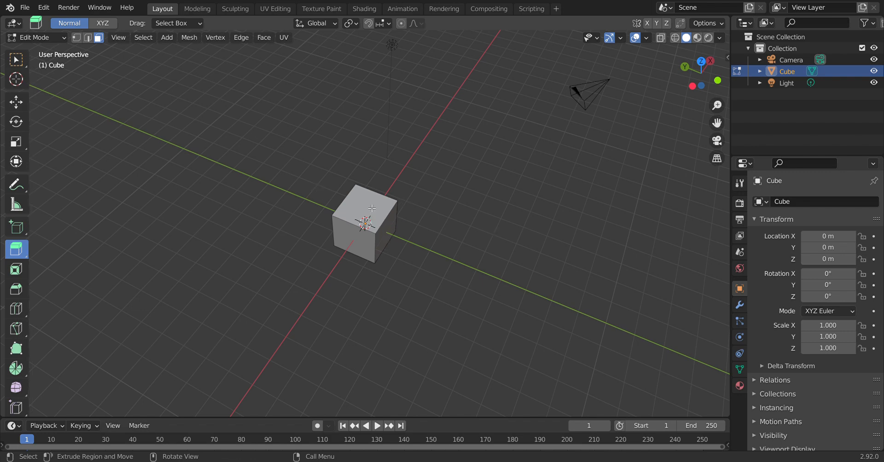
Step: Rotate an upper edge of the cube freehand with the Rotate tool, using edge select mode
left_click(88, 37)
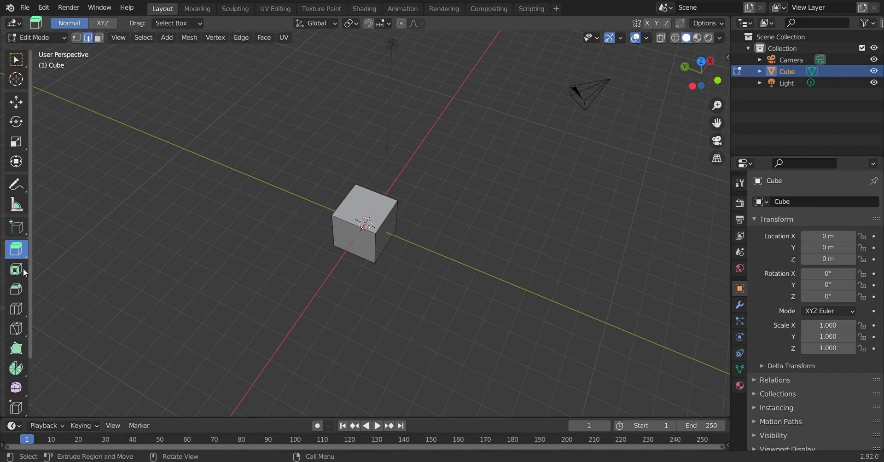
left_click(21, 124)
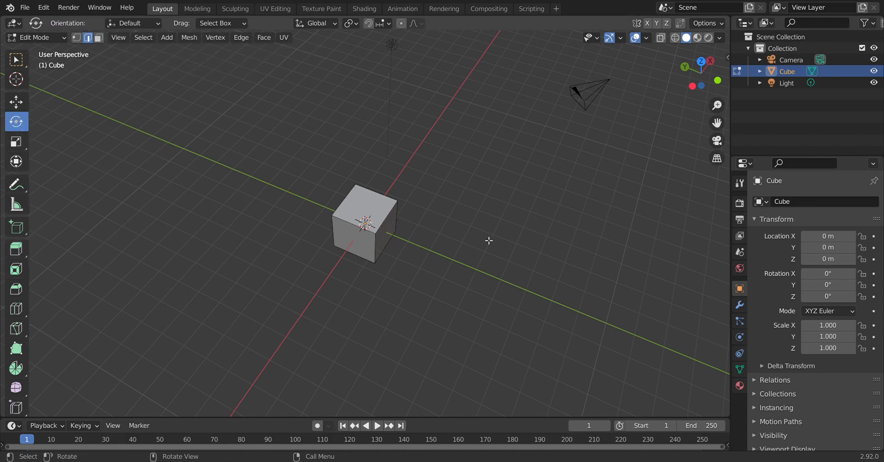
left_click(389, 221)
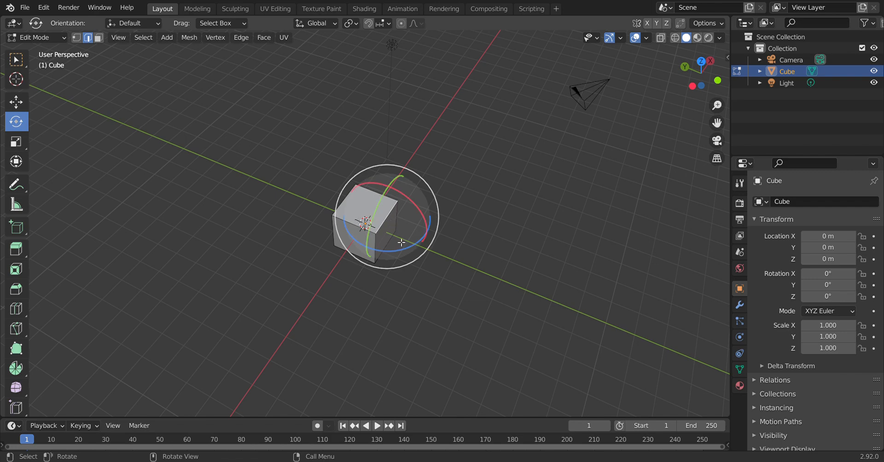
left_click(376, 250)
left_click_drag(376, 249, 545, 319)
left_click_drag(416, 208, 287, 145)
Step: Select the cube's lower front edge, switch to vertex select mode and trackball-rotate its two vertices
left_click(368, 283)
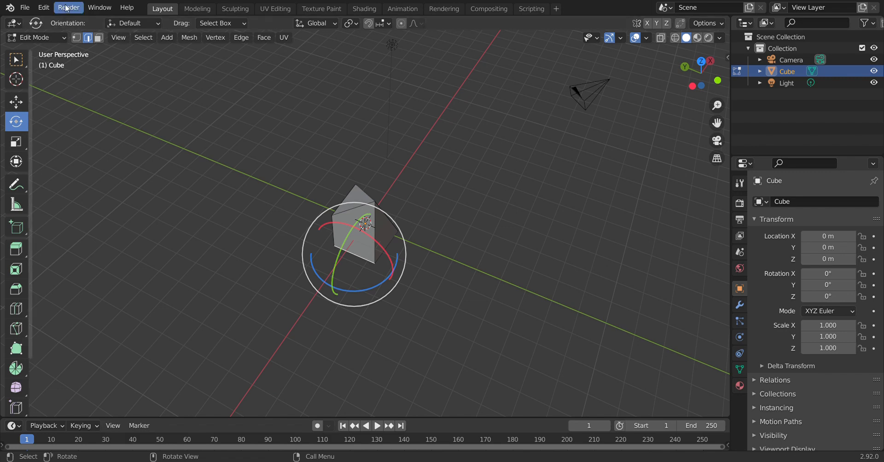
left_click(76, 38)
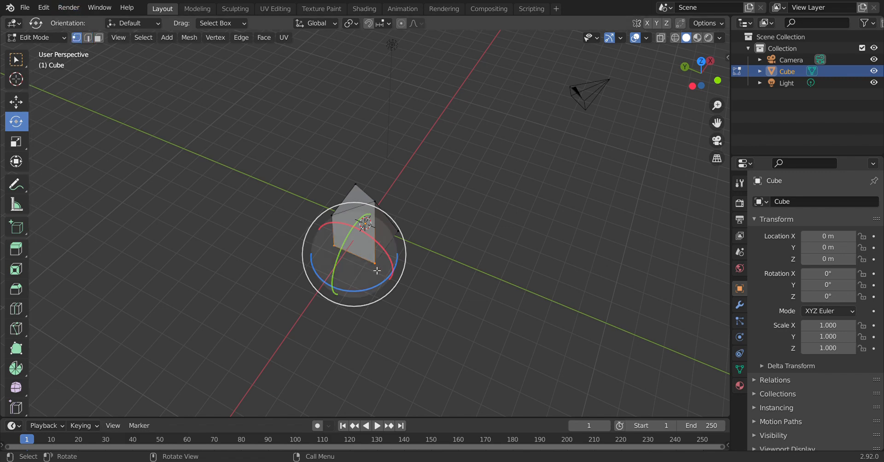
left_click_drag(377, 268, 410, 322)
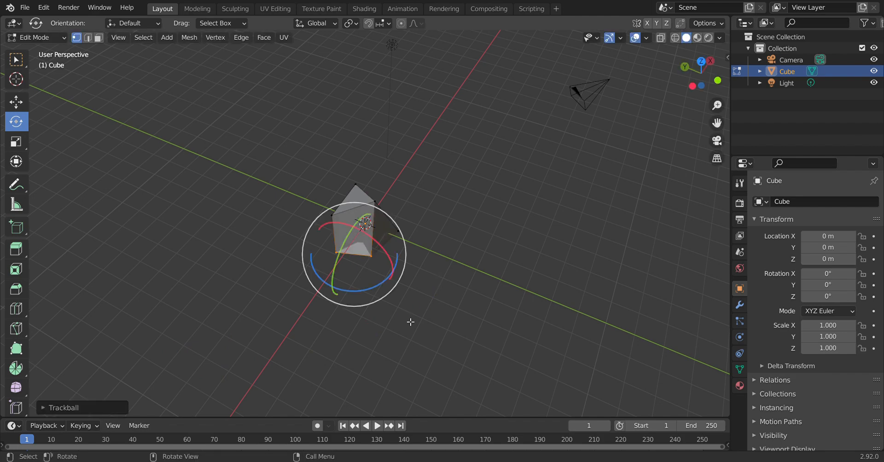
Step: In face select mode, trackball-rotate the distorted cube's front face, then select its adjoining face
left_click(100, 38)
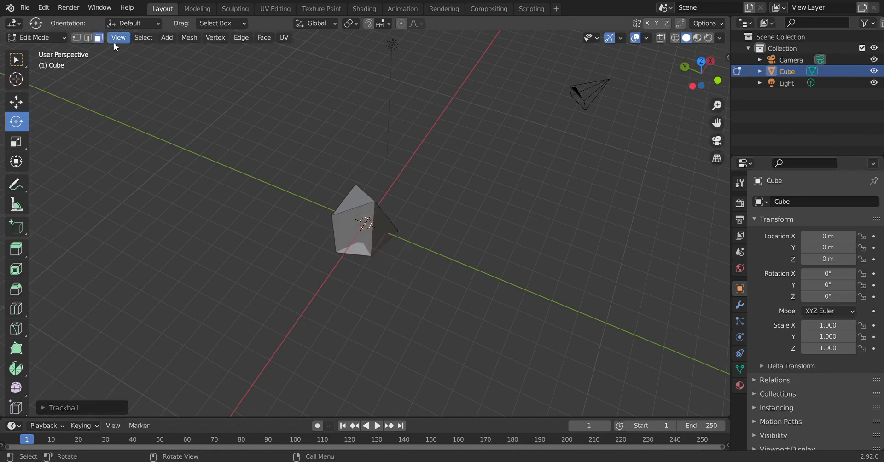
left_click(342, 225)
left_click_drag(341, 226, 381, 163)
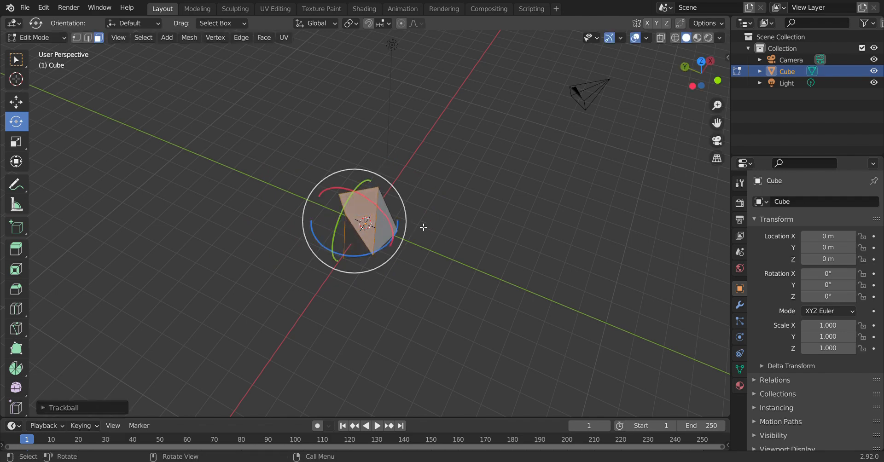
scroll(424, 217, "up", 4)
left_click(387, 199)
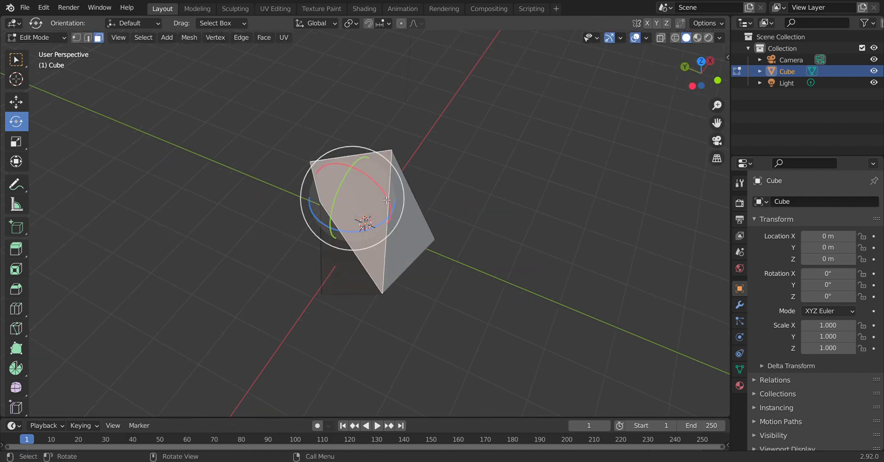
left_click(385, 298)
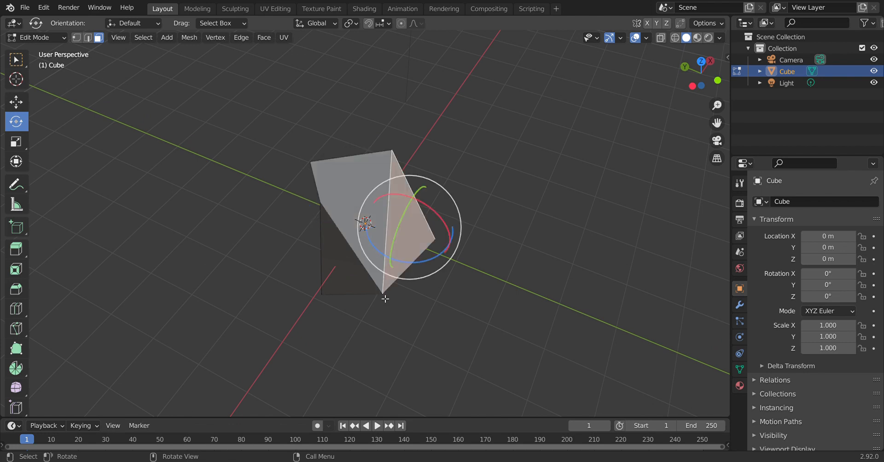
Step: Switch between vertex and edge select modes, then undo the rotations back to the plain cube
left_click(76, 38)
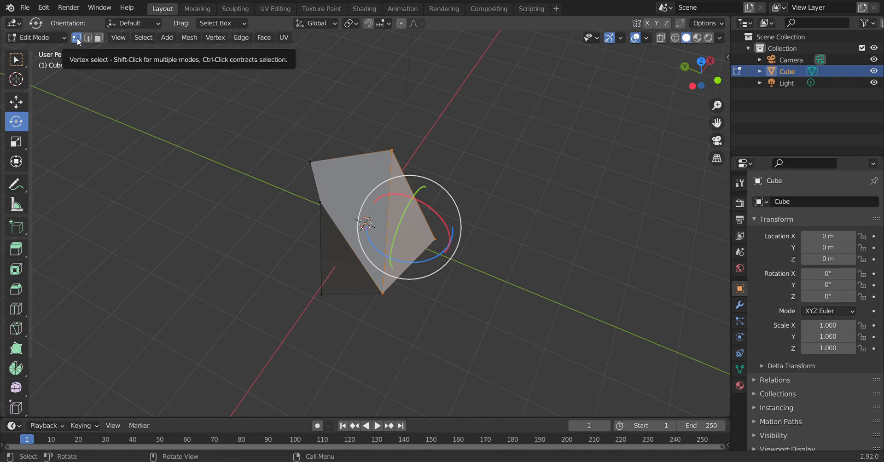
left_click(87, 38)
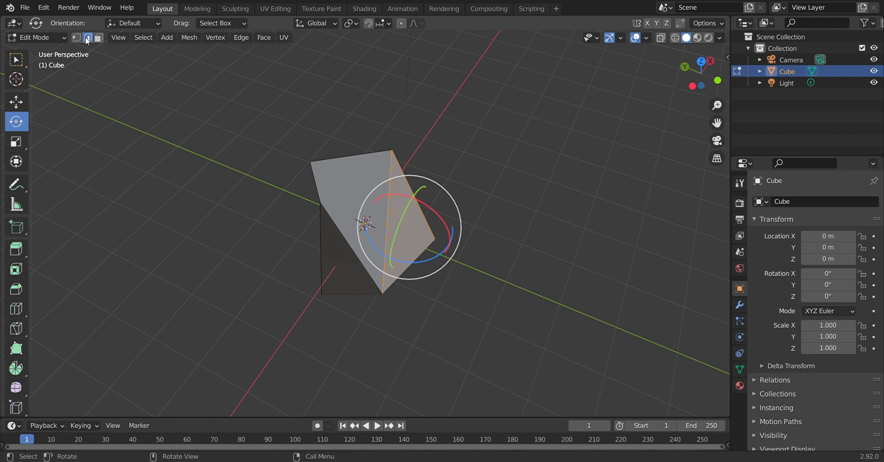
left_click(80, 38)
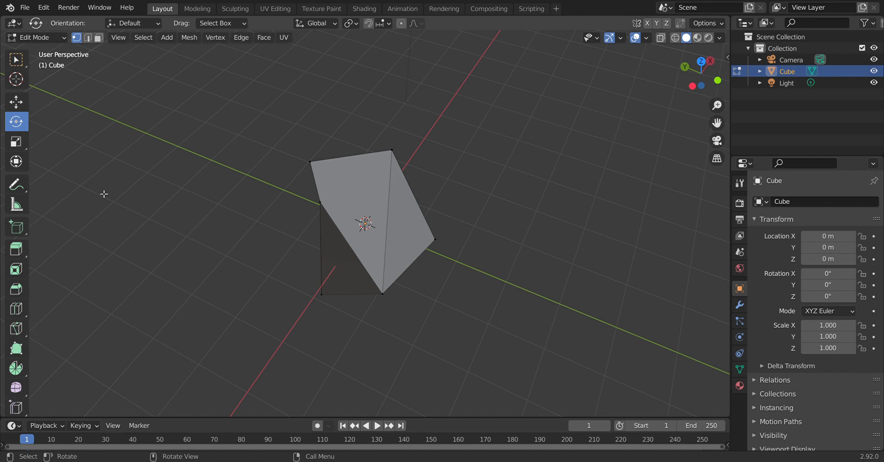
key("ctrl+z")
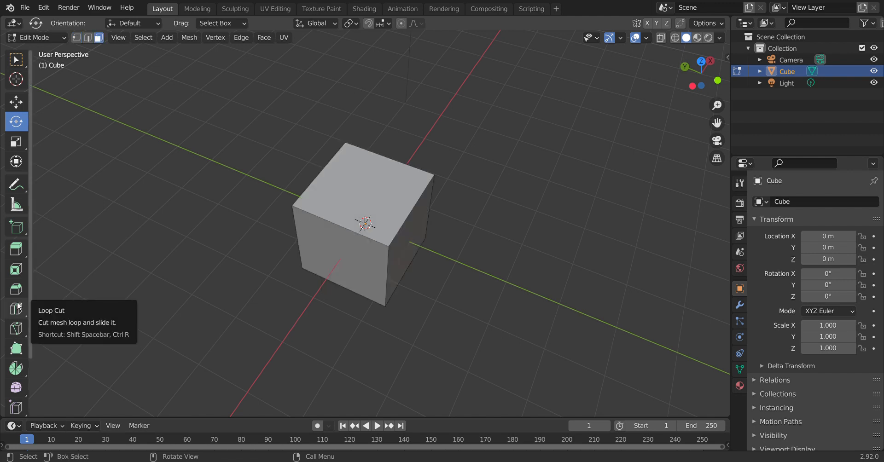
Step: Add a loop cut through the middle of the cube and extrude the new top edge upward into a thin wall
left_click(16, 308)
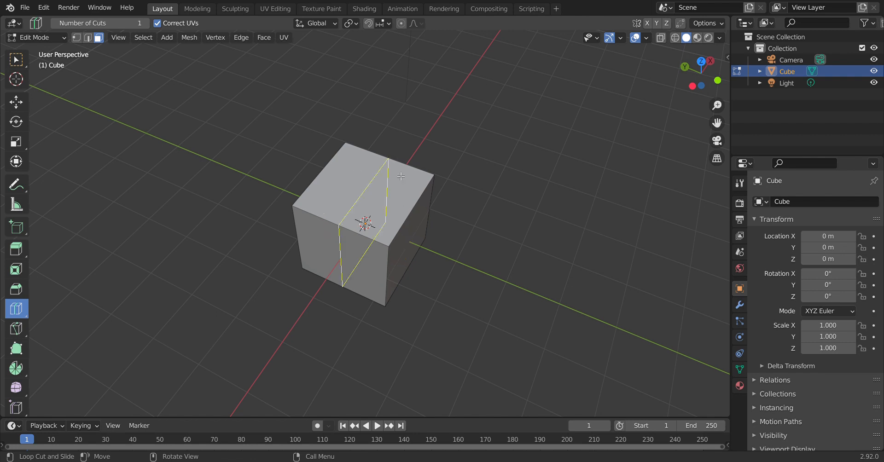
left_click(339, 224)
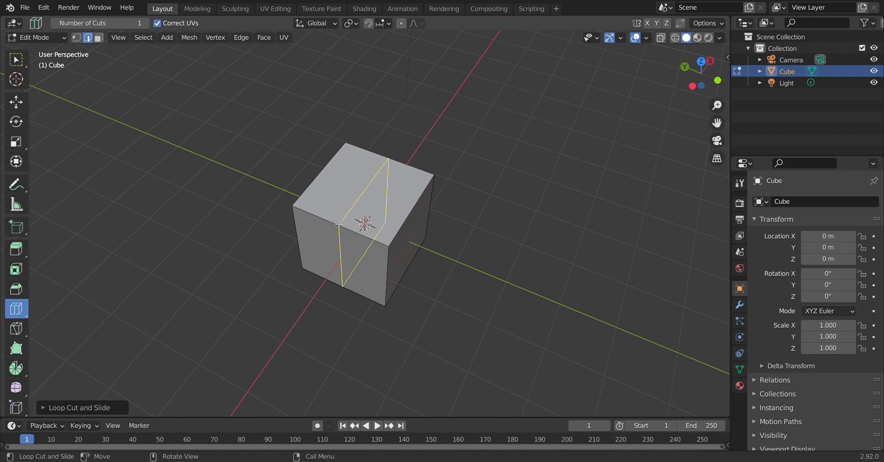
left_click(15, 59)
left_click(342, 231)
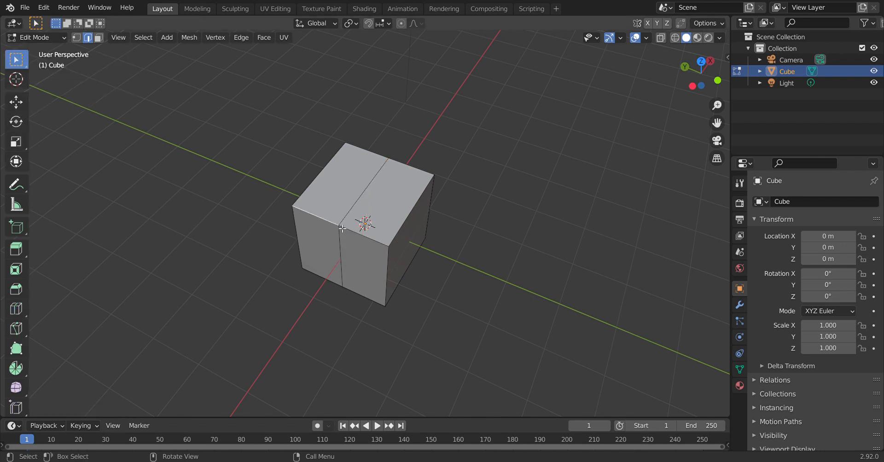
left_click(16, 249)
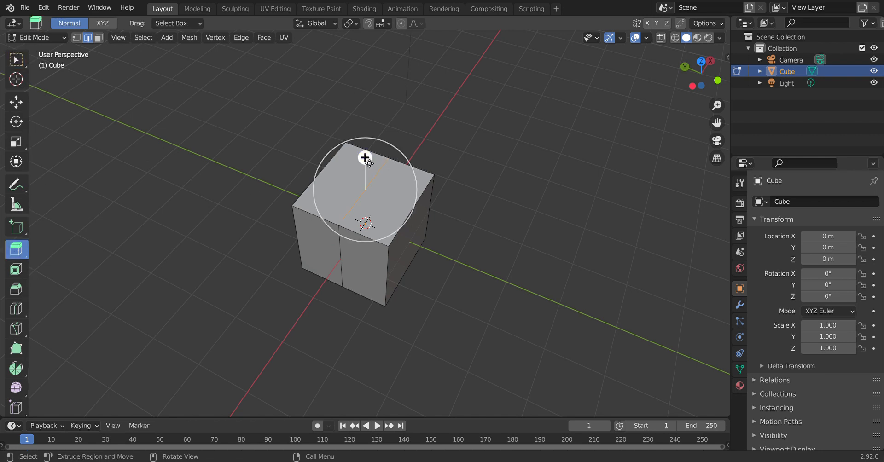
left_click_drag(365, 158, 372, 83)
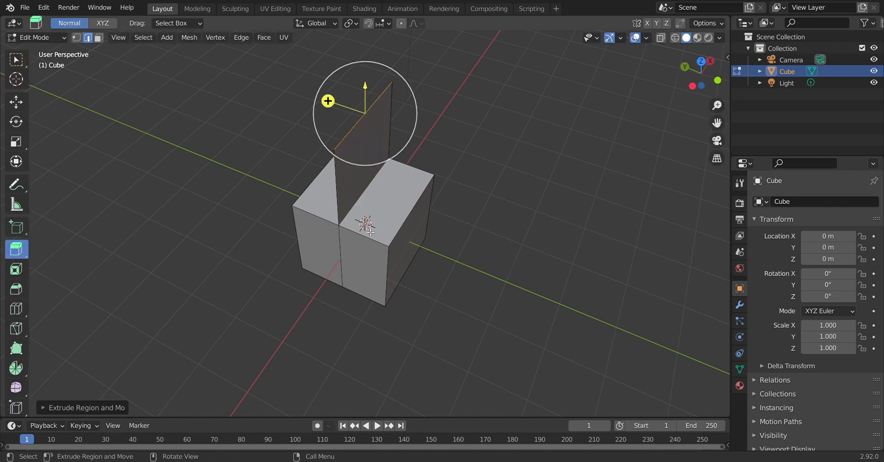
Step: In face select mode, extrude the front face of the half beside the loop cut outward into a block
left_click(327, 192)
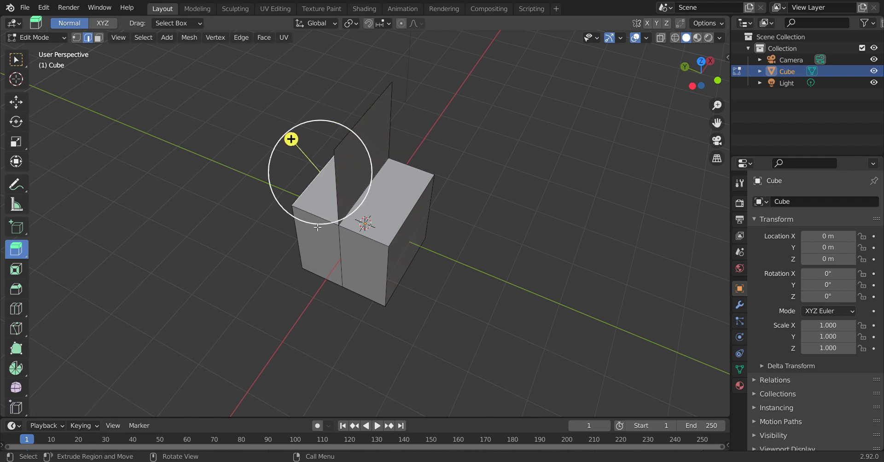
left_click(315, 242)
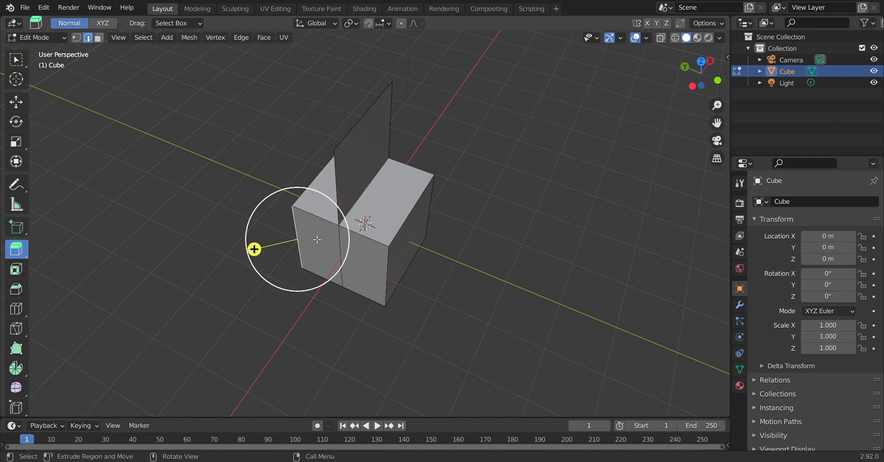
left_click(98, 37)
left_click(327, 251)
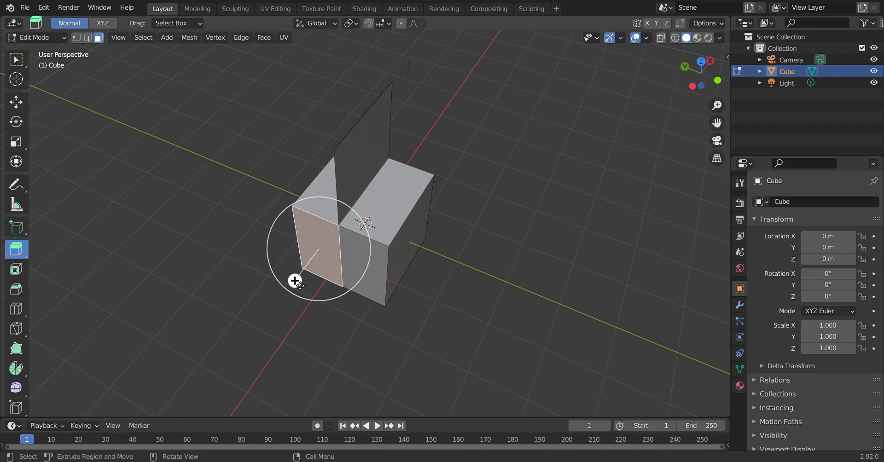
left_click_drag(295, 281, 253, 337)
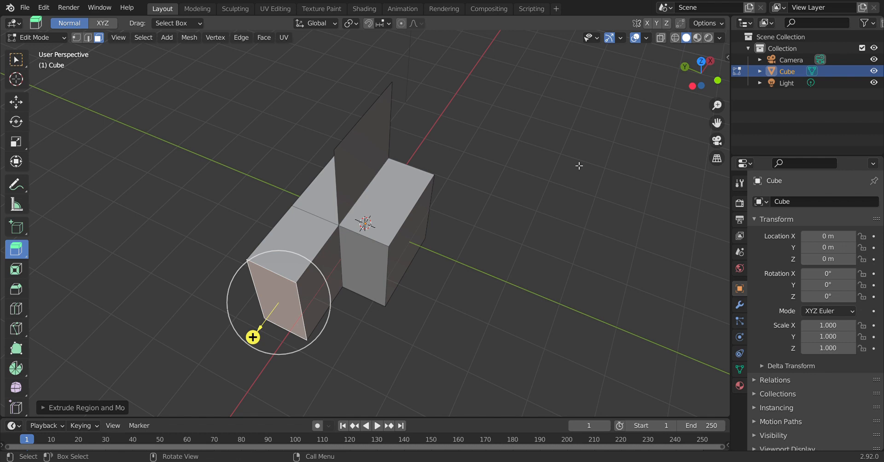
Step: Select the top face of the cube's shorter half with the Move tool, then toggle between Edit Mode and Object Mode
left_click(16, 102)
left_click(392, 198)
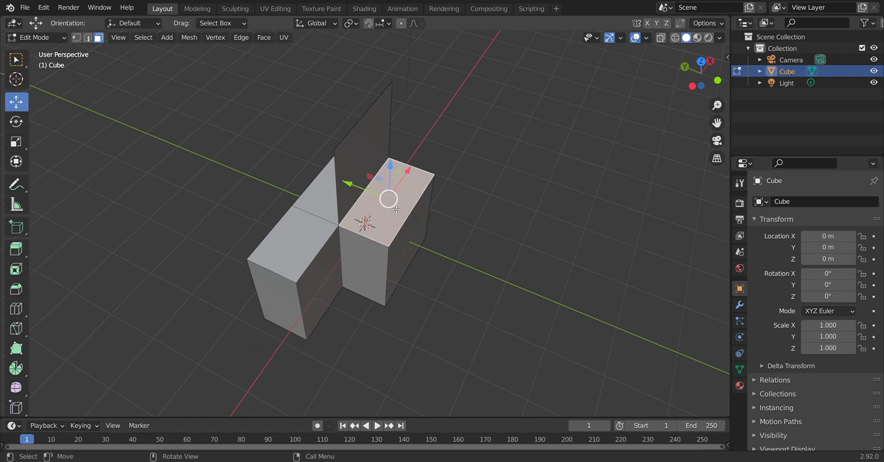
key("Tab")
left_click(43, 37)
left_click(27, 64)
left_click_drag(394, 202, 596, 159)
left_click(539, 224)
left_click_drag(532, 224, 527, 278)
left_click(473, 246)
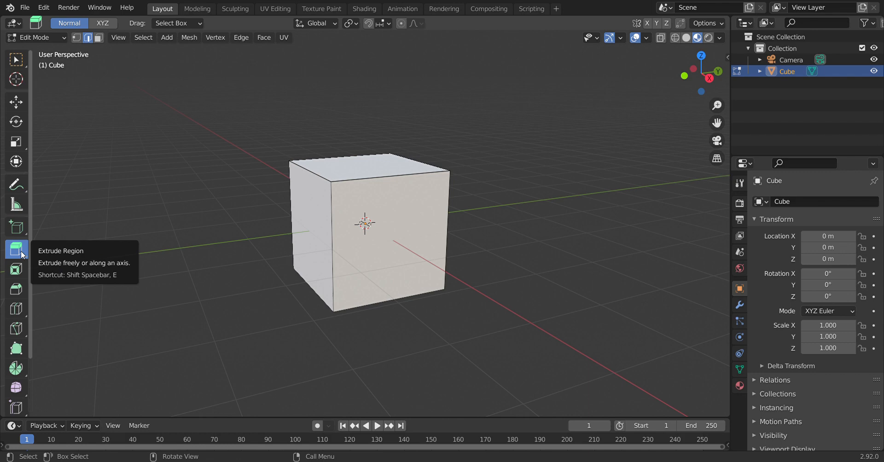
Step: In face select mode, extrude the plain cube's top face upward to form a second block
left_click(99, 39)
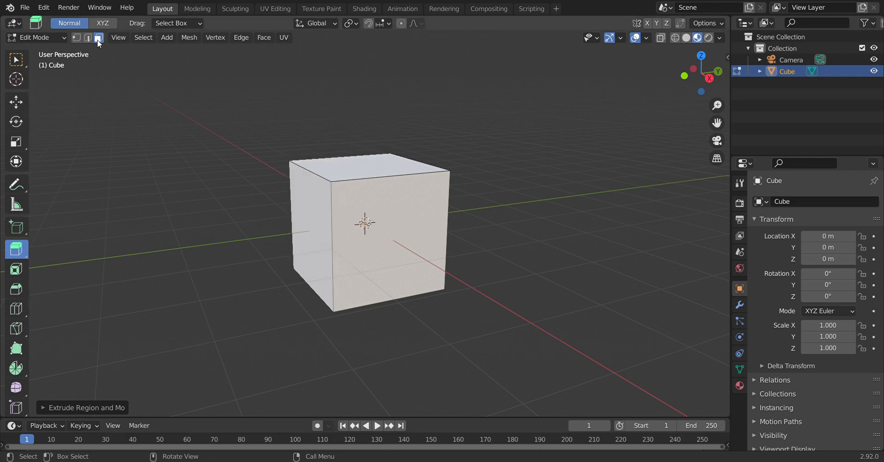
left_click(328, 169)
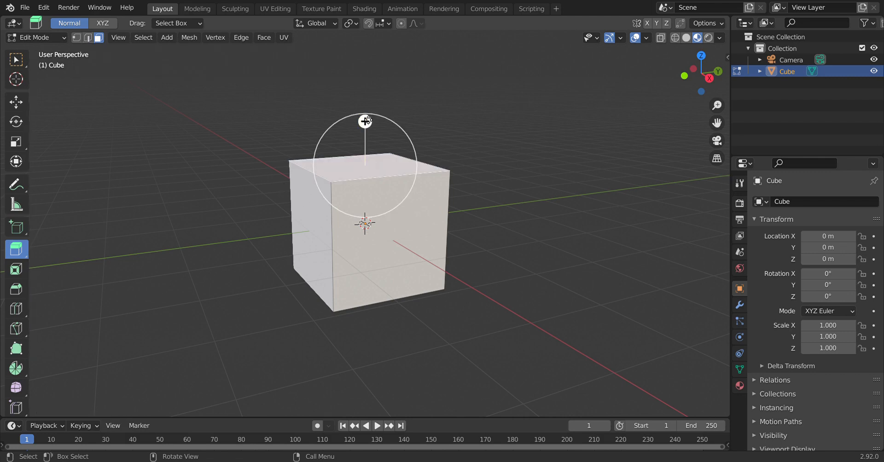
left_click_drag(365, 121, 365, 403)
scroll(364, 363, "up", 2)
scroll(363, 355, "down", 6)
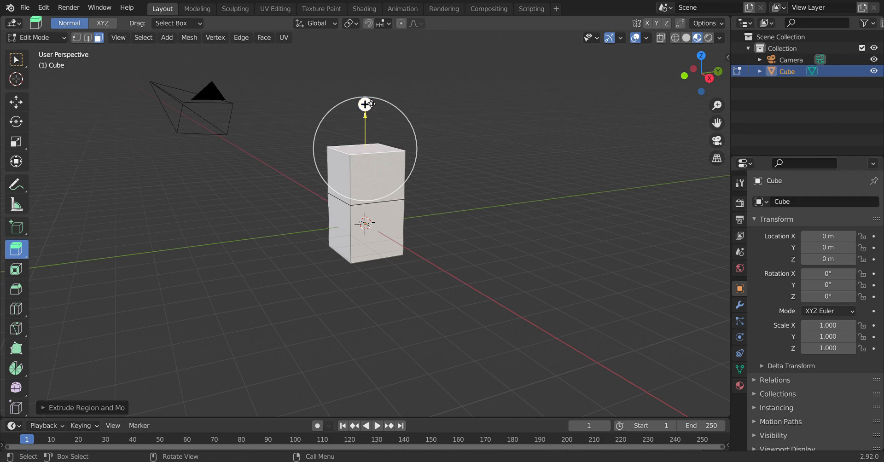
Step: Extrude the top face further into a tall column and down through its base, then extrude an upper front face outward into an arm
left_click_drag(367, 105, 455, 229)
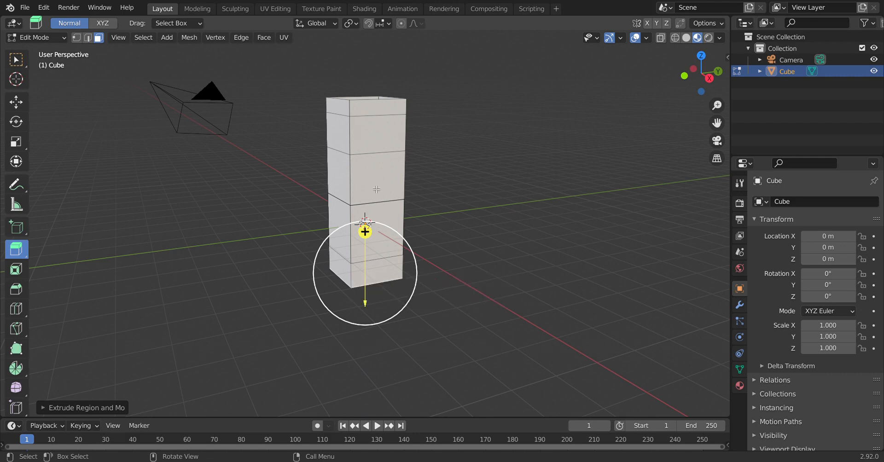
left_click(373, 156)
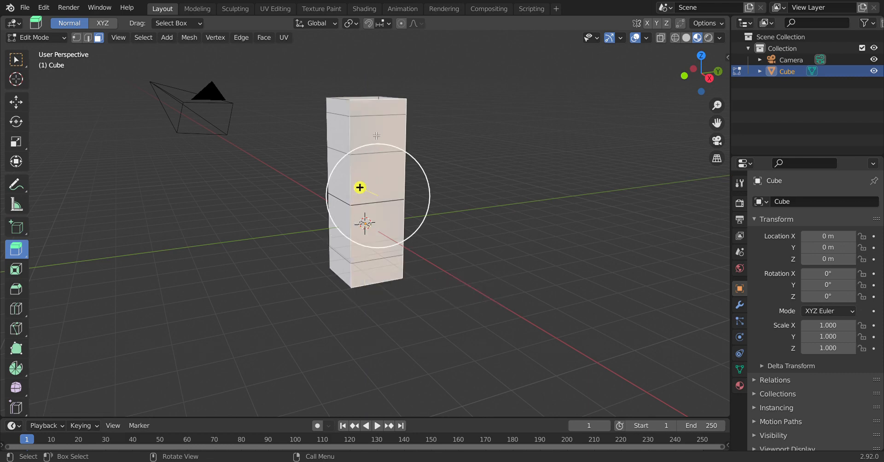
left_click(377, 137)
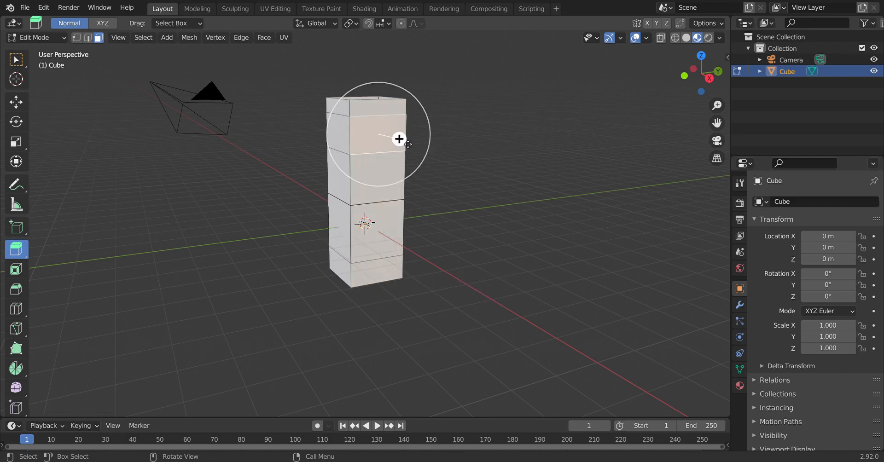
left_click_drag(398, 139, 507, 184)
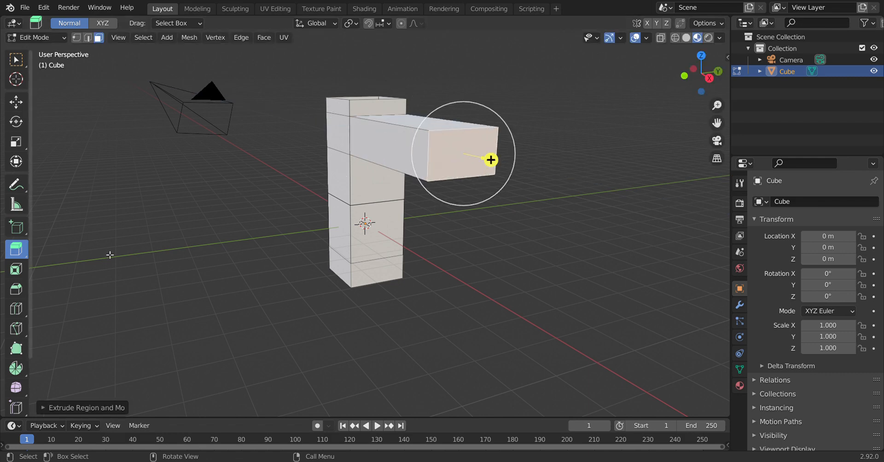
Step: Add a horizontal loop cut around the arm and extrude its lower front edge downward into a slanted flap
left_click(17, 309)
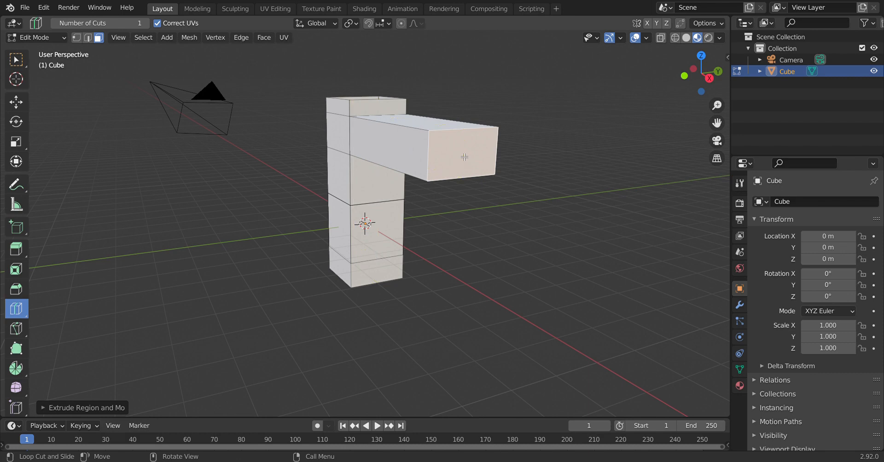
left_click(434, 158)
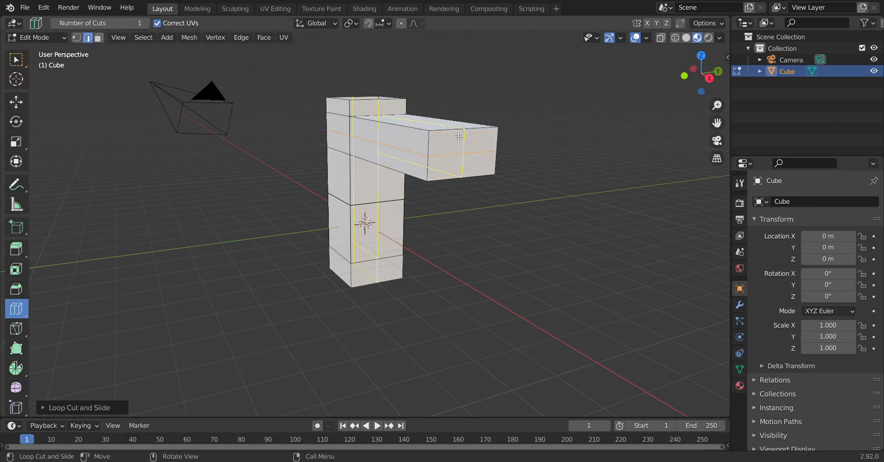
left_click(16, 249)
left_click(472, 145)
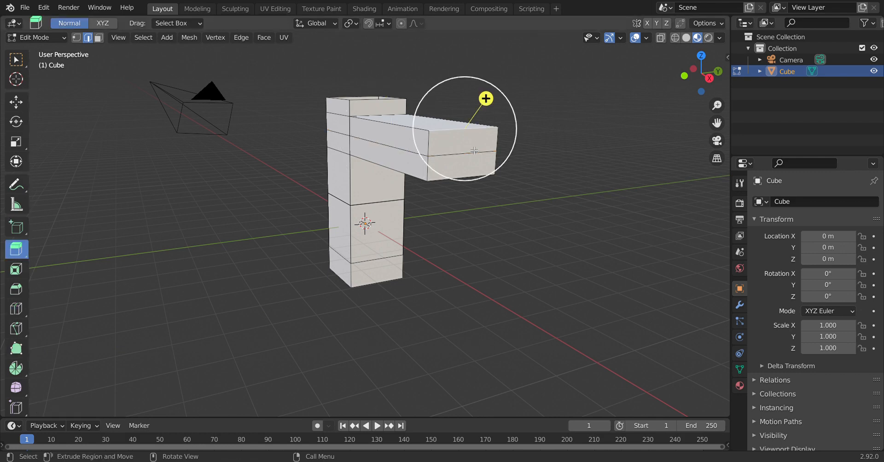
left_click(467, 148)
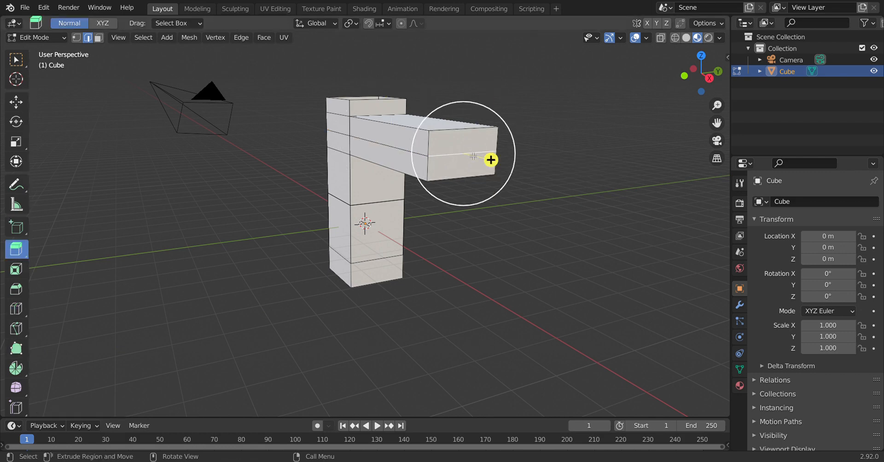
left_click(462, 146)
left_click(472, 148)
scroll(472, 148, "up", 2)
left_click(545, 122)
left_click_drag(558, 177, 599, 237)
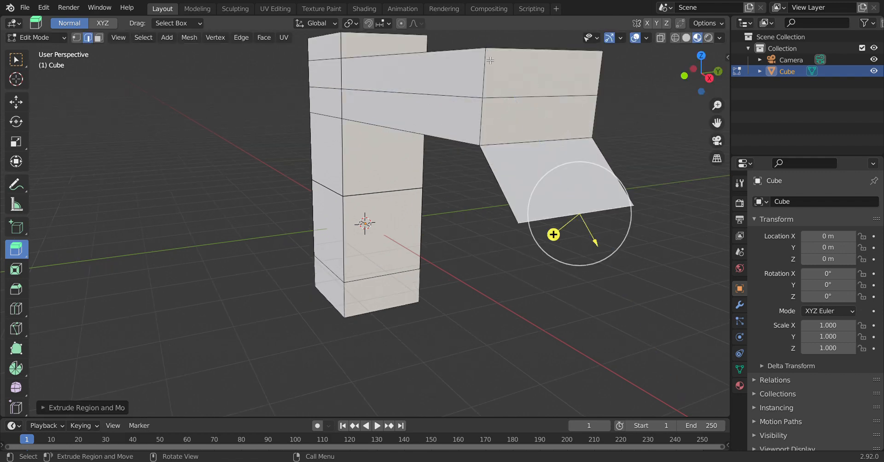
Step: In face select mode, extrude the lower half of the arm's end face further outward
key("c")
left_click(551, 112)
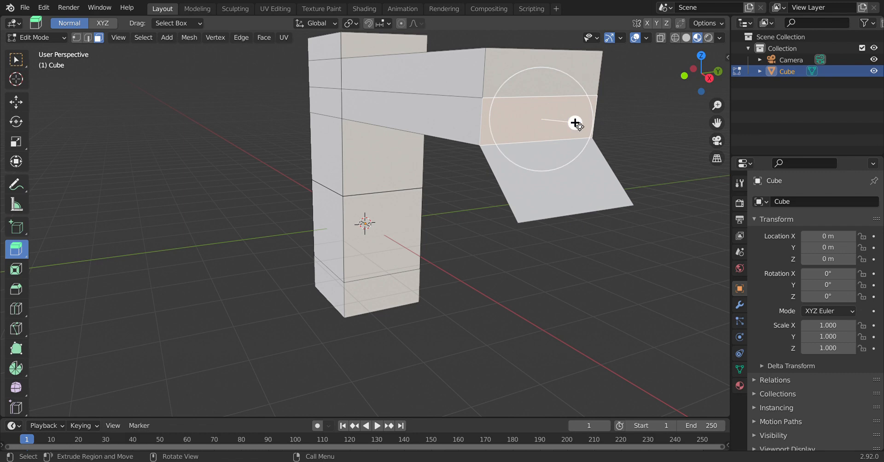
left_click_drag(673, 158, 1, 198)
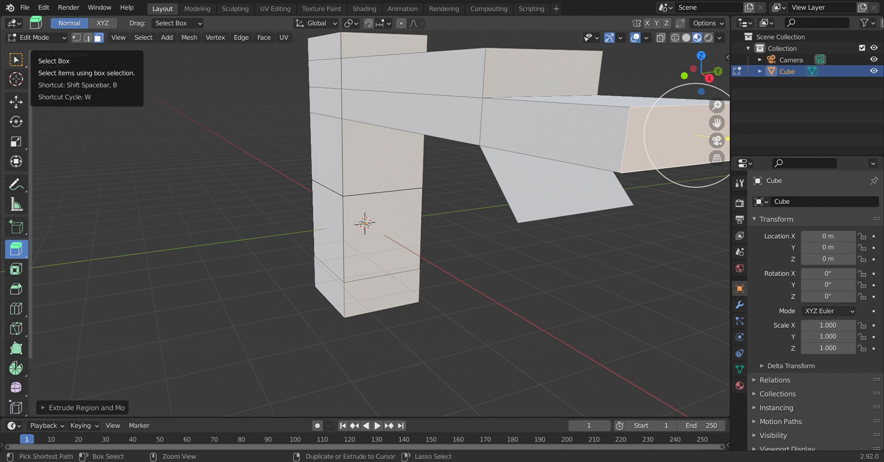
Step: Undo the arm, flap and further column extrusions back to the two stacked blocks
key("ctrl+z")
key("2")
key("ctrl+z")
key("ctrl+z")
key("ctrl+z")
key("ctrl+z")
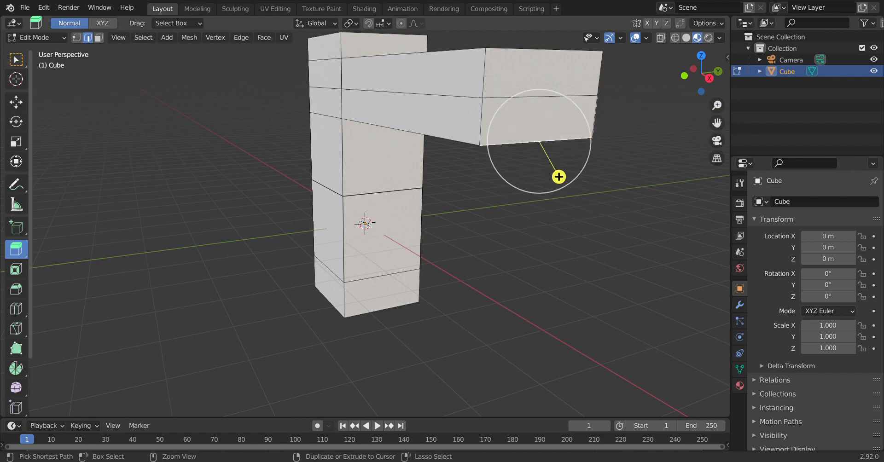
key("ctrl+z")
key("ctrl+z")
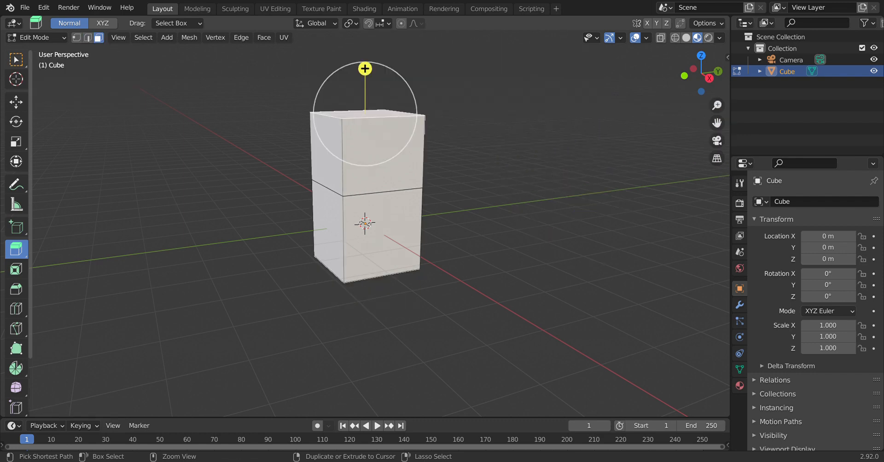
Step: Try the Bevel tool on the cube's top face in face select mode and undo it
key("2")
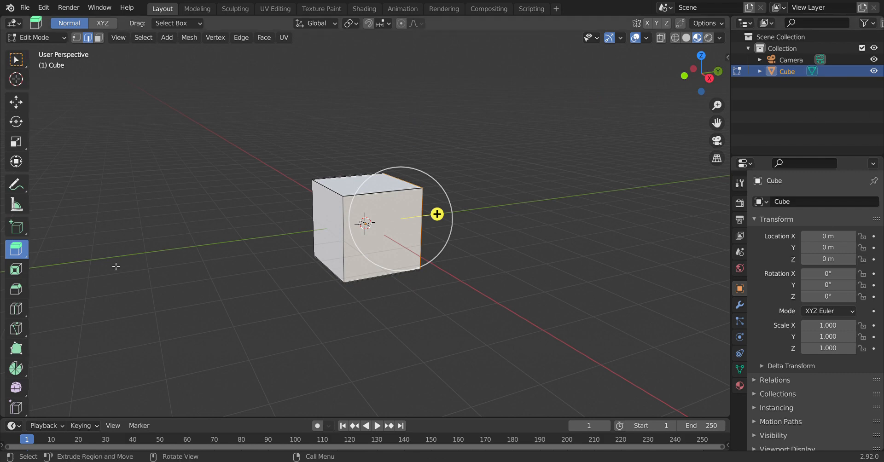
left_click(18, 273)
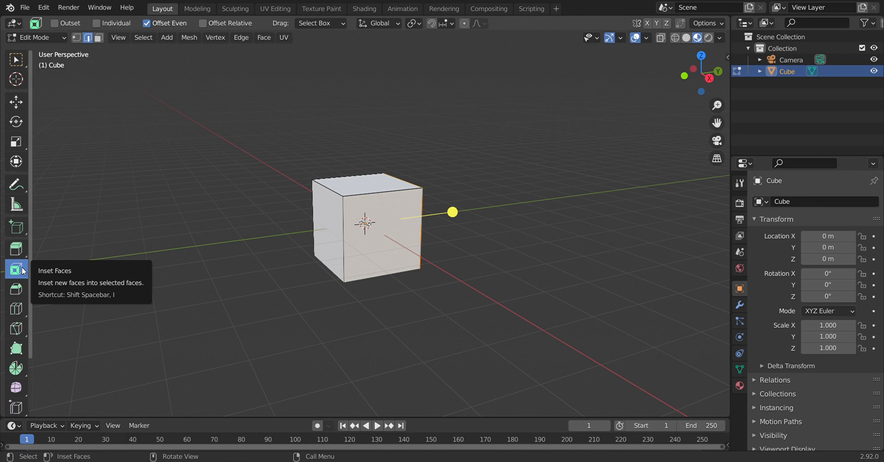
left_click(19, 294)
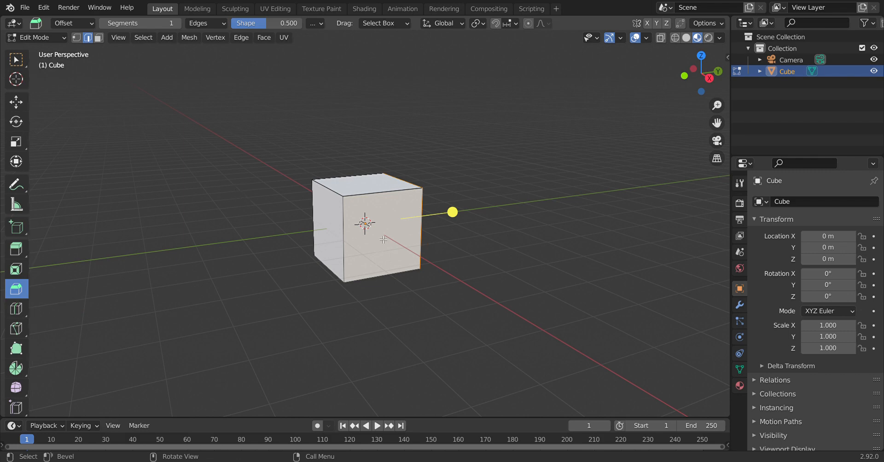
left_click(98, 39)
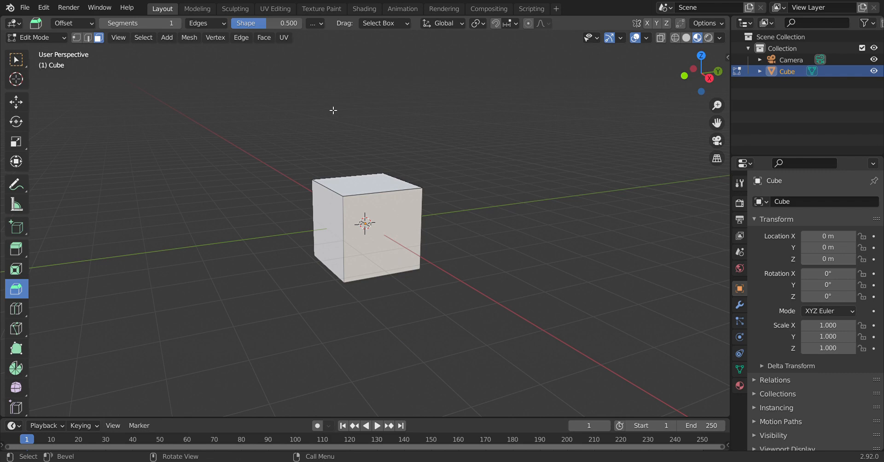
left_click(362, 188)
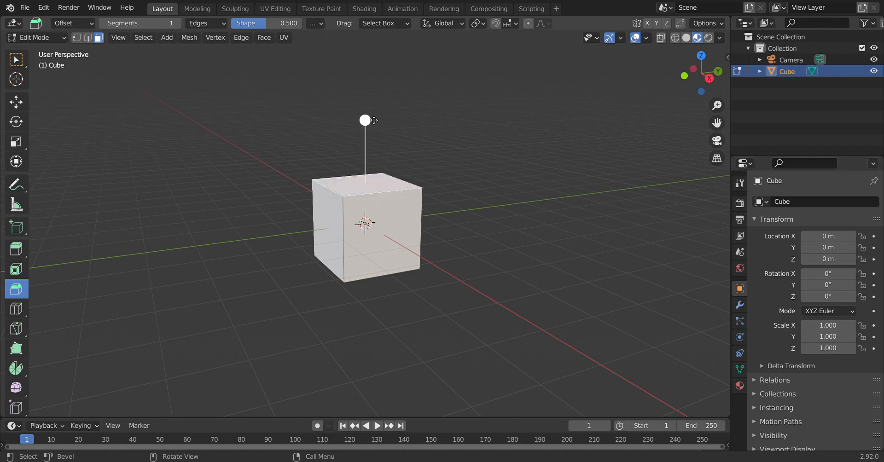
left_click_drag(374, 121, 373, 95)
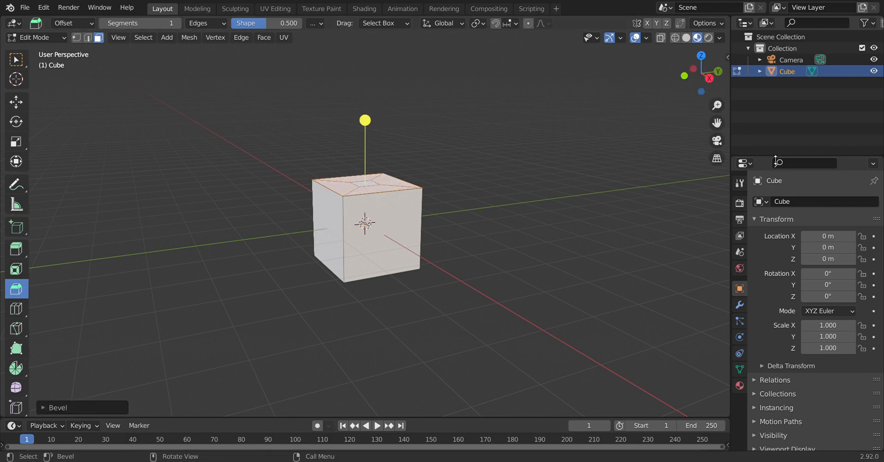
key("ctrl+z")
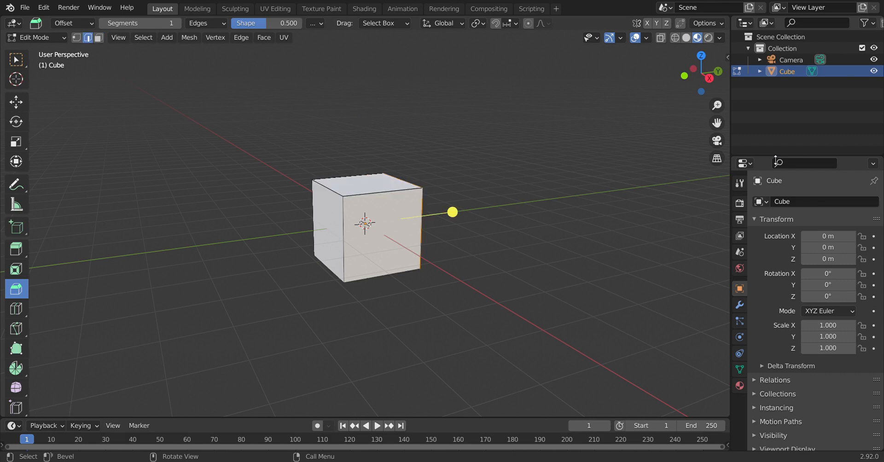
Step: Return to Object Mode and delete the cube
left_click(36, 41)
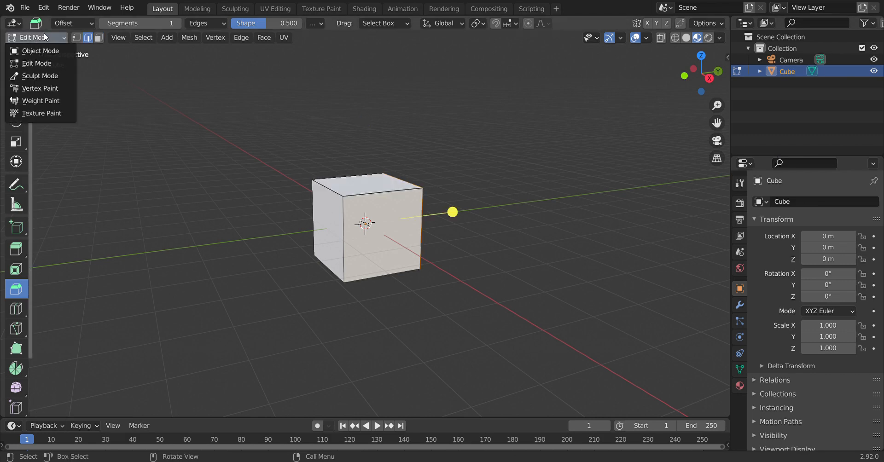
left_click(43, 32)
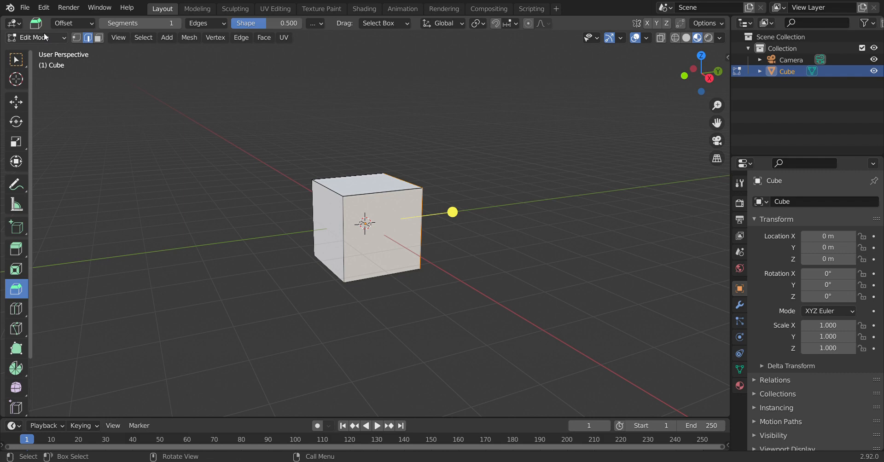
left_click(45, 40)
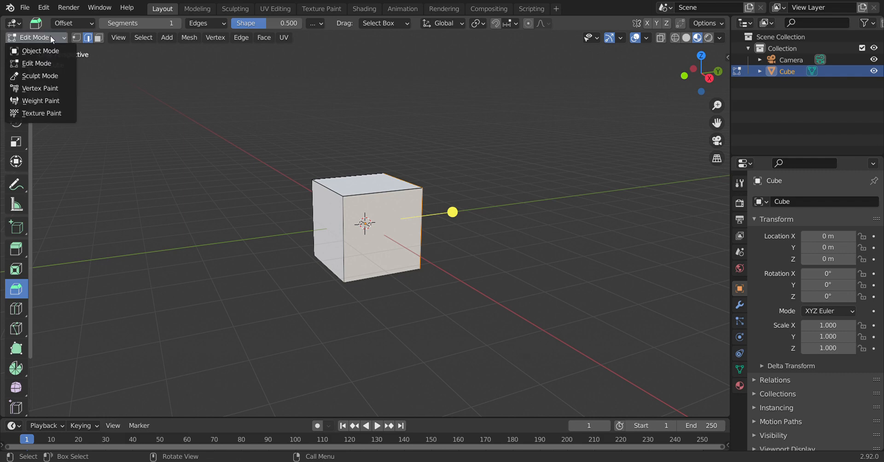
left_click(70, 57)
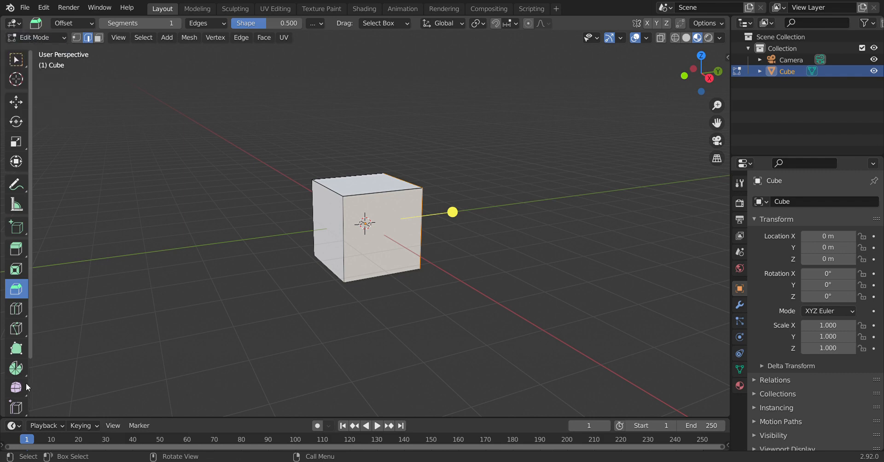
left_click(46, 38)
left_click(45, 51)
left_click_drag(285, 147, 526, 323)
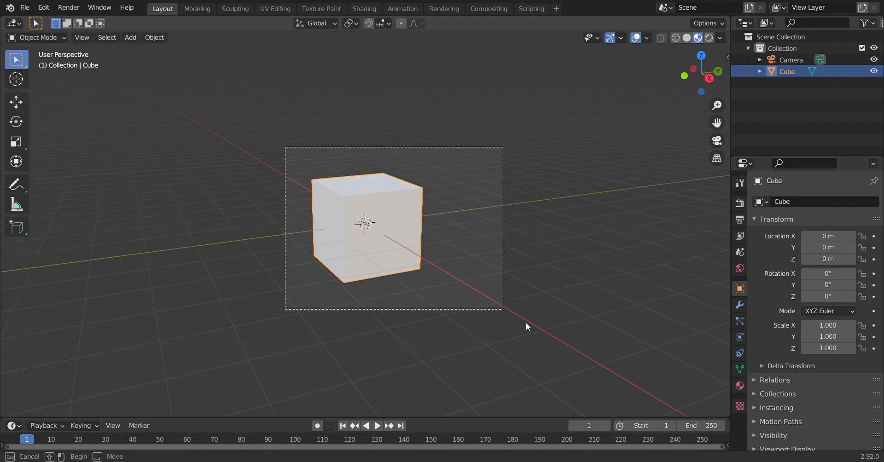
key("Delete")
Step: Add a new cube mesh to the scene and enter Edit Mode on it
key("shift+a")
key("Down")
key("Down")
key("Down")
key("Down")
key("Down")
key("Down")
key("Down")
key("Down")
key("Down")
key("Right")
key("Down")
key("Return")
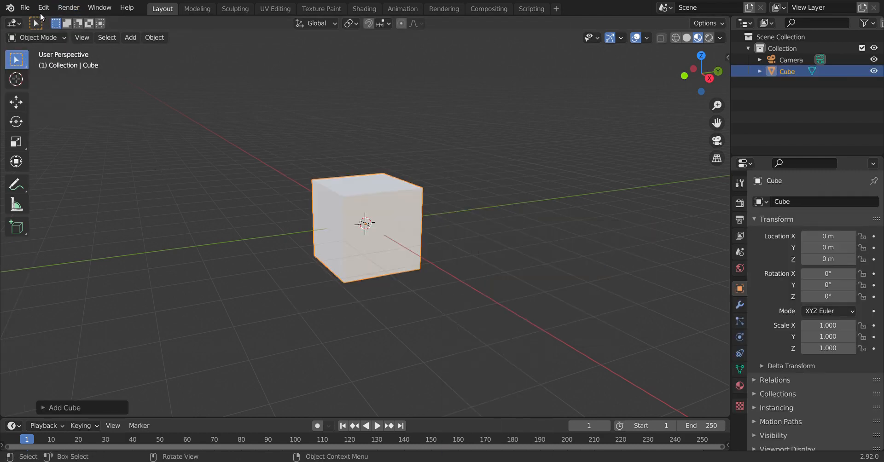
left_click(37, 37)
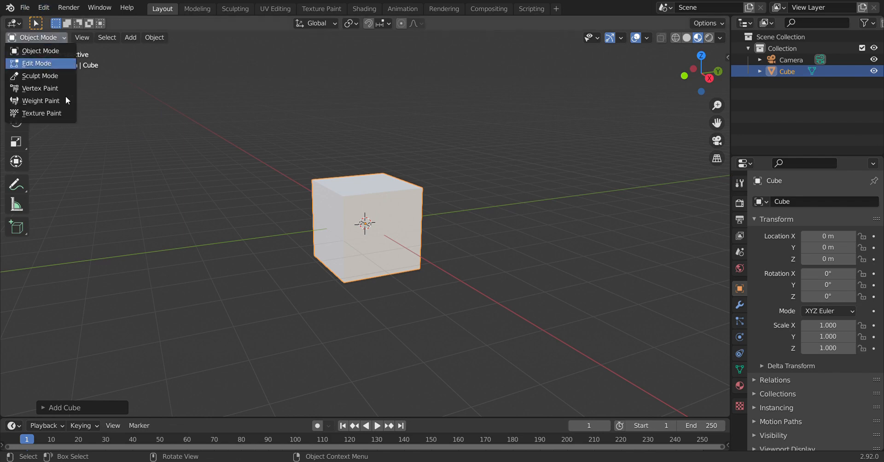
left_click(42, 61)
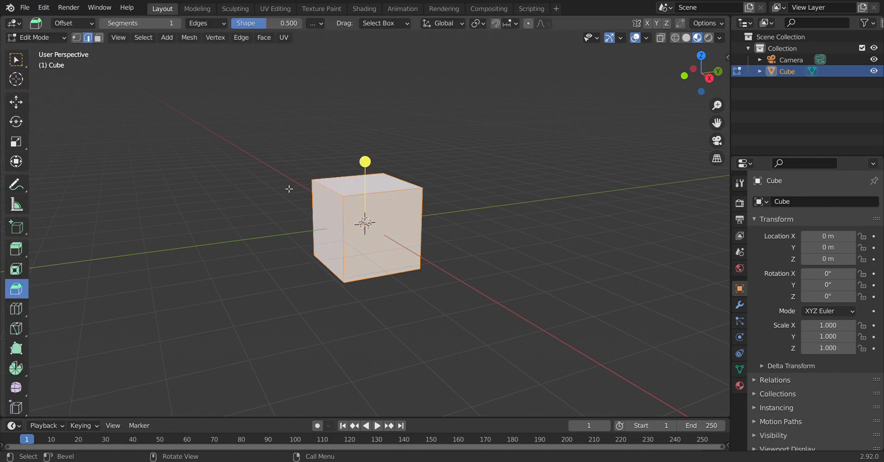
Step: In face select mode, bevel the new cube's top face into a roof-like peak and bevel its front side face
left_click(386, 186)
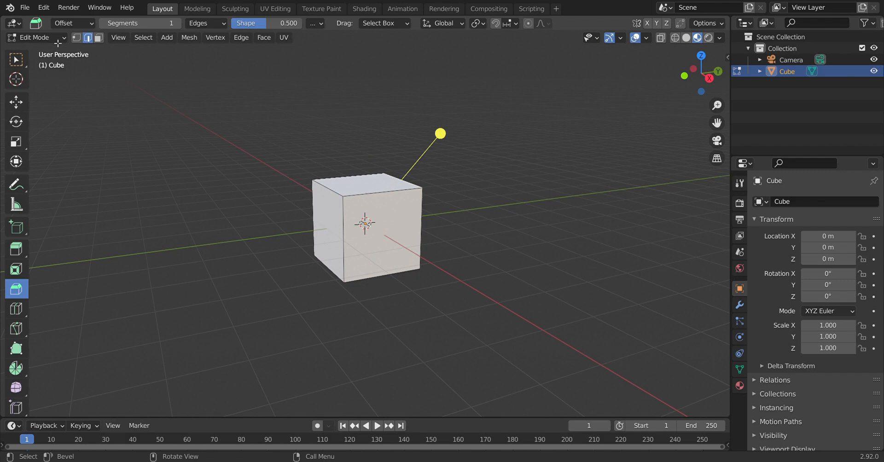
left_click(98, 37)
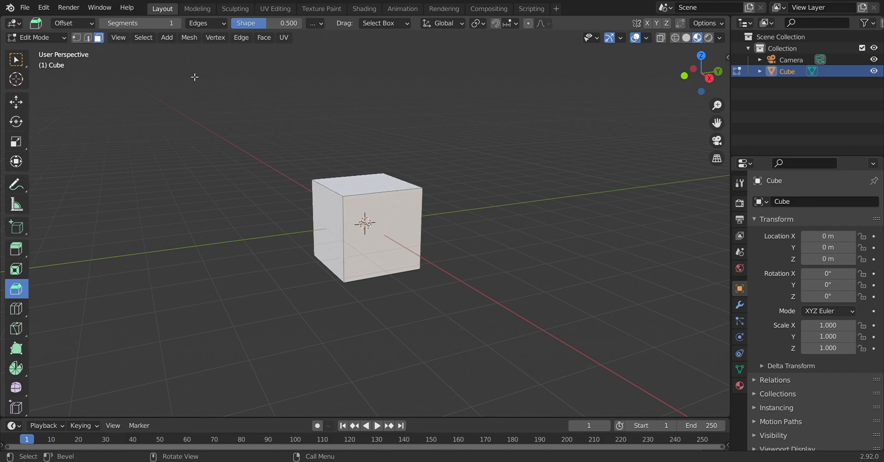
left_click(369, 191)
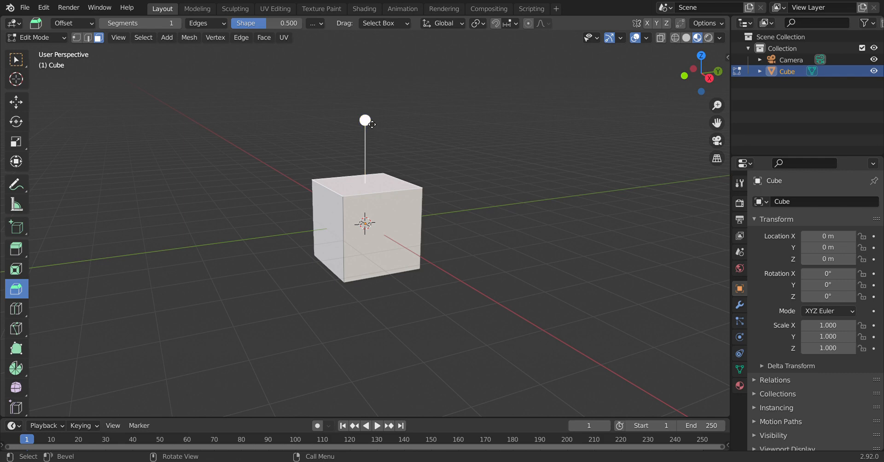
left_click_drag(371, 124, 368, 92)
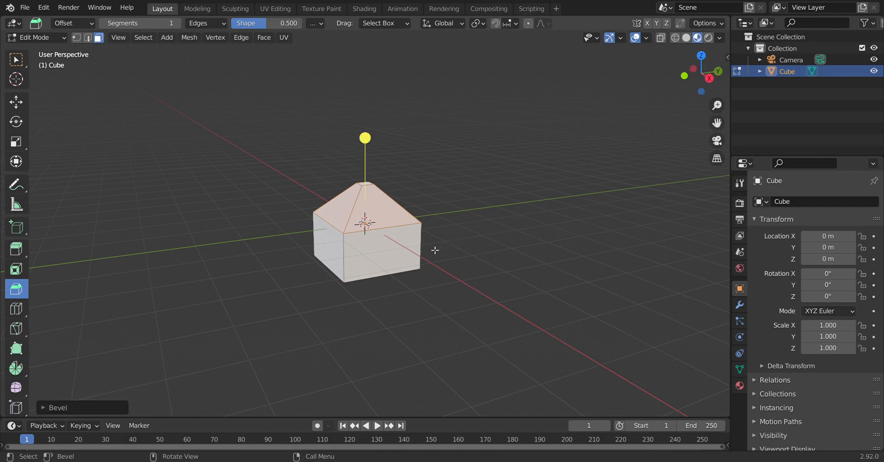
left_click(382, 255)
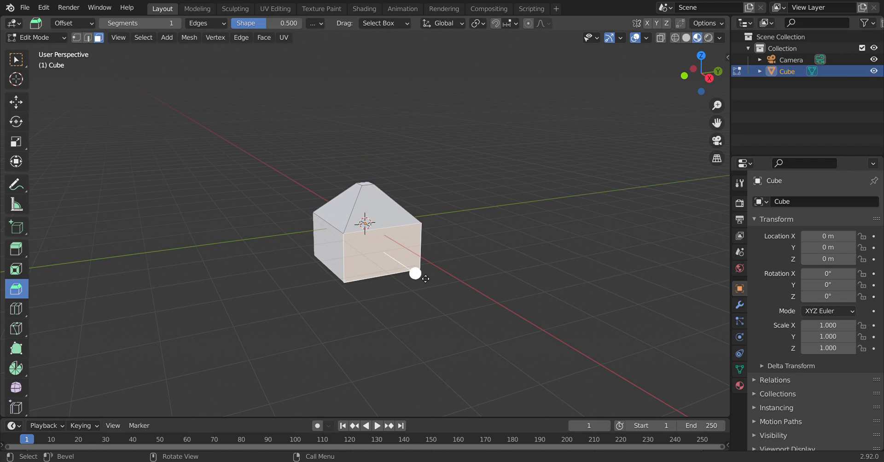
mouse_move(425, 278)
left_mouse_down()
mouse_move(505, 342)
mouse_move(436, 267)
left_mouse_up()
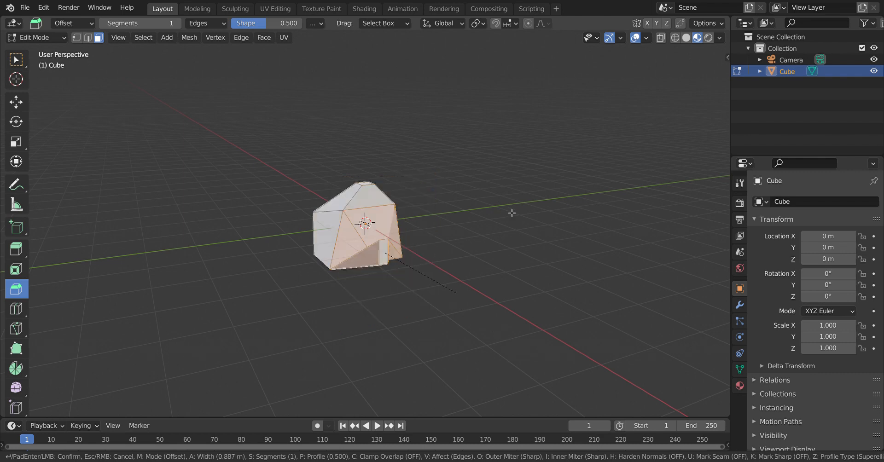
Step: Undo the side and top face bevels to restore the plain cube
key("ctrl")
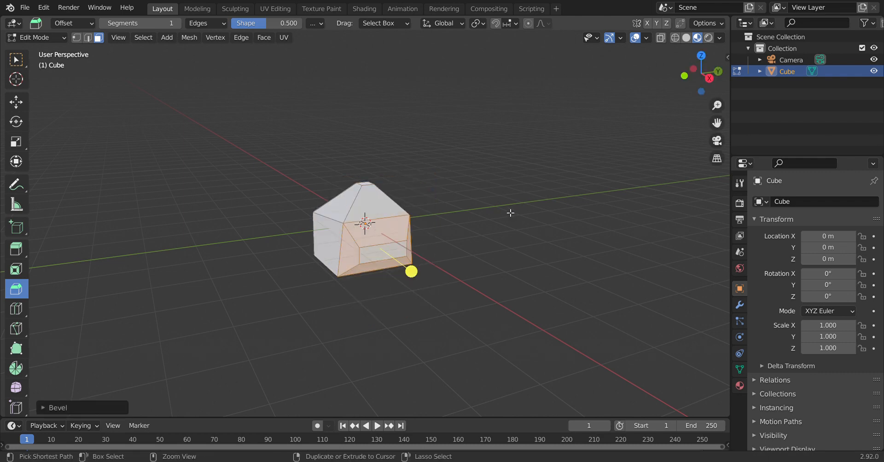
key("ctrl+z")
key("ctrl+z")
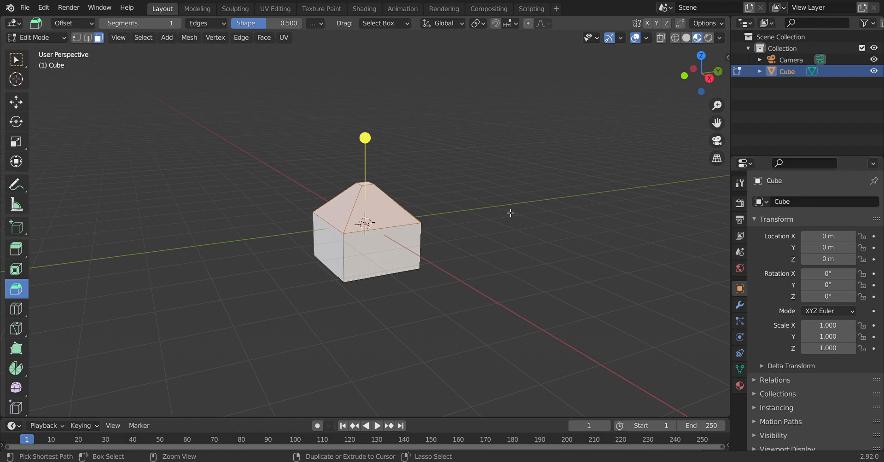
key("ctrl+z")
key("ctrl+z")
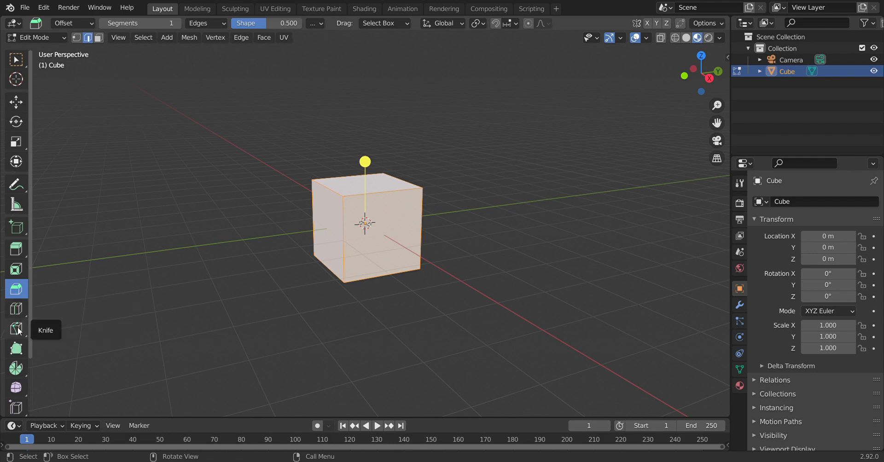
Step: With the Poly Build tool, pull two upper corners of the cube's front face far outward in opposite directions into long points
left_click(19, 355)
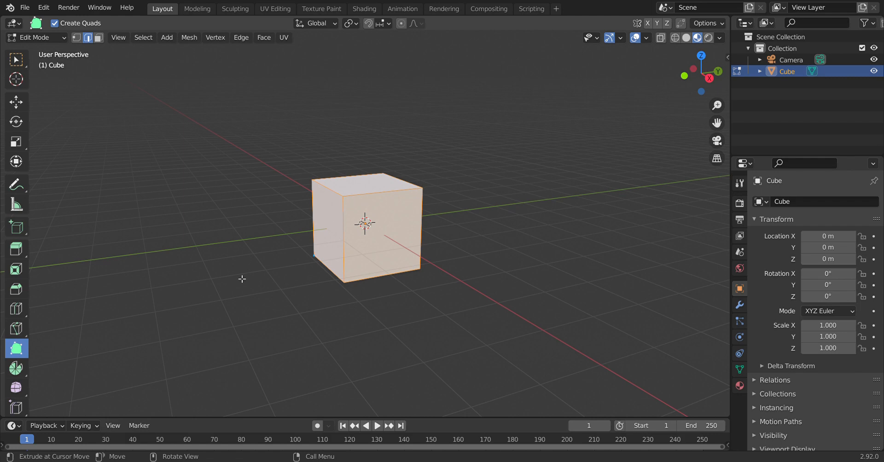
left_click(353, 190)
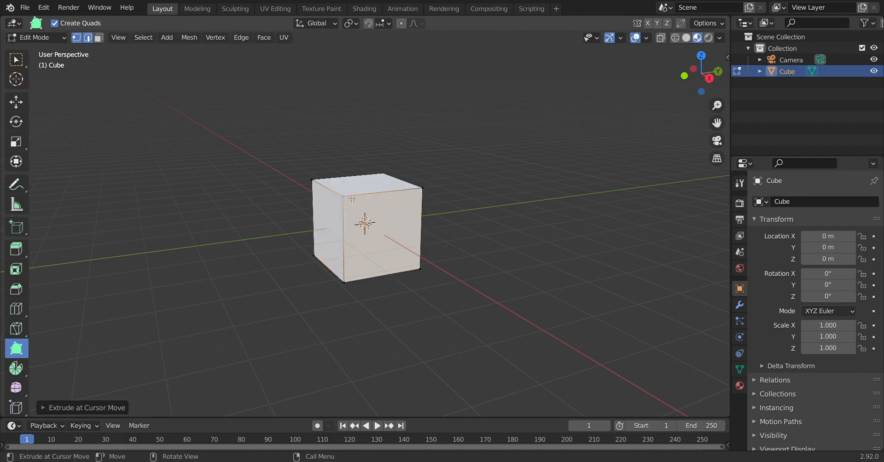
left_click_drag(346, 200, 133, 310)
left_click_drag(69, 253, 200, 195)
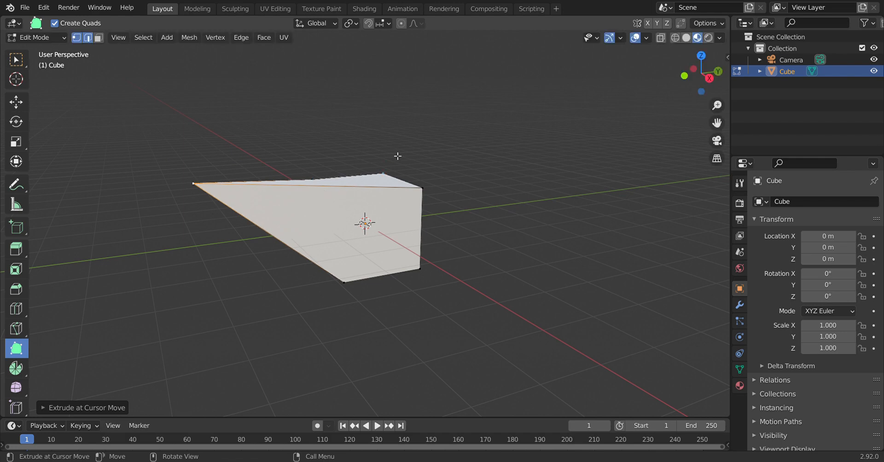
left_click_drag(488, 162, 580, 80)
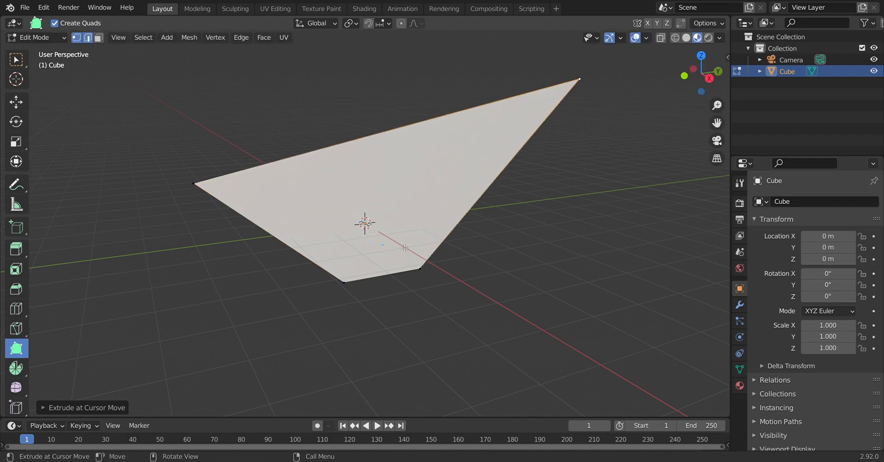
scroll(405, 248, "up", 2)
scroll(405, 248, "down", 5)
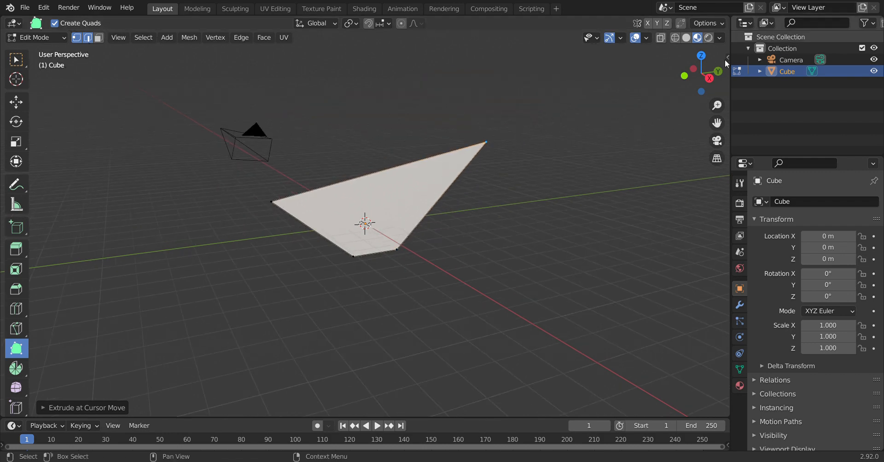
left_click_drag(704, 70, 724, 122)
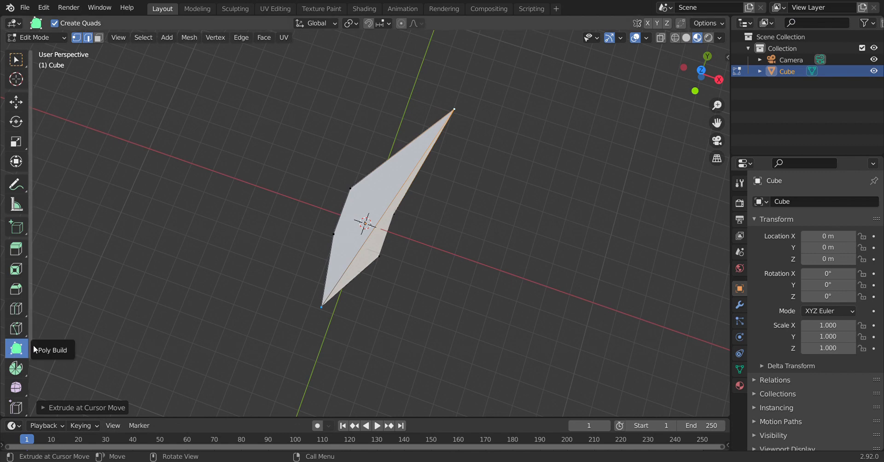
scroll(211, 325, "down", 2)
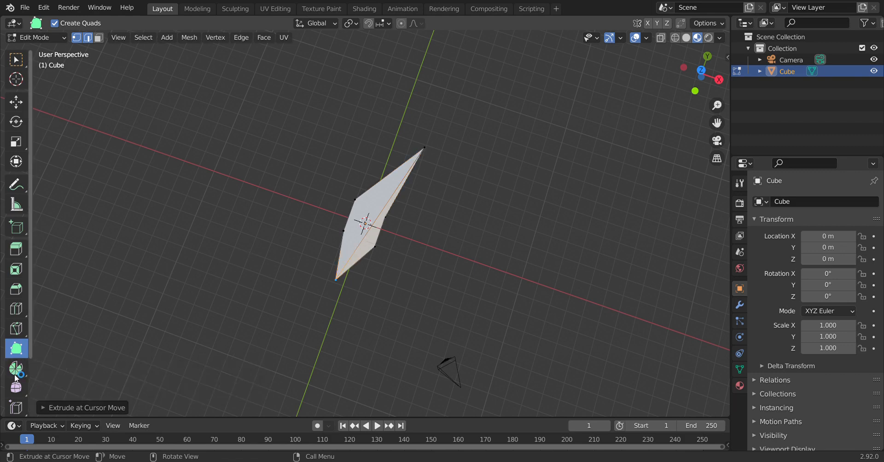
Step: Activate the Spin tool and undo the Poly Build corner changes to restore the cube
left_click(43, 368)
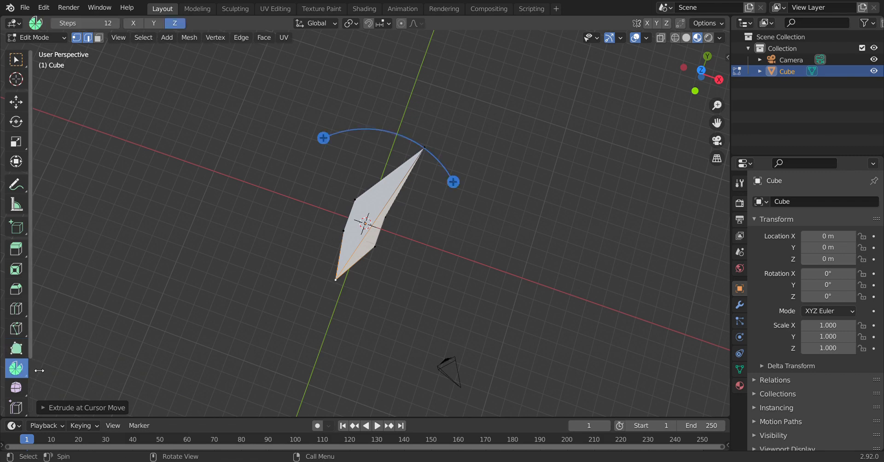
key("ctrl+z")
key("ctrl+z")
key("ctrl+z")
key("ctrl+z")
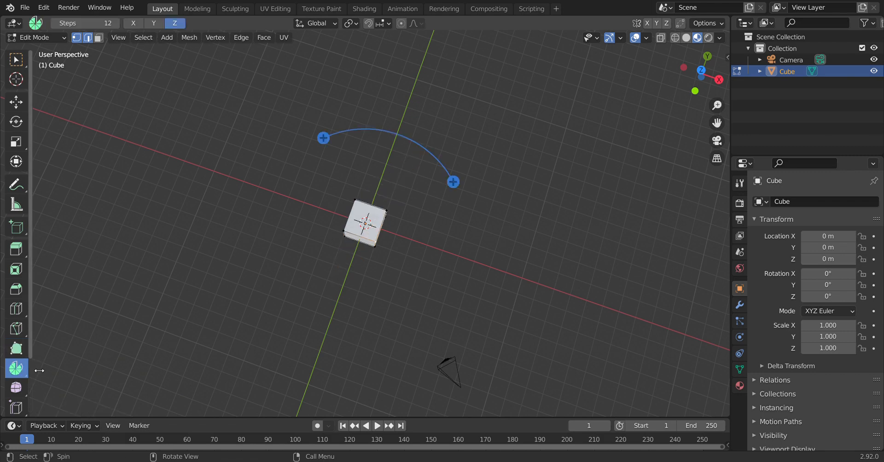
key("Tab")
scroll(623, 82, "down", 3)
scroll(509, 219, "up", 2)
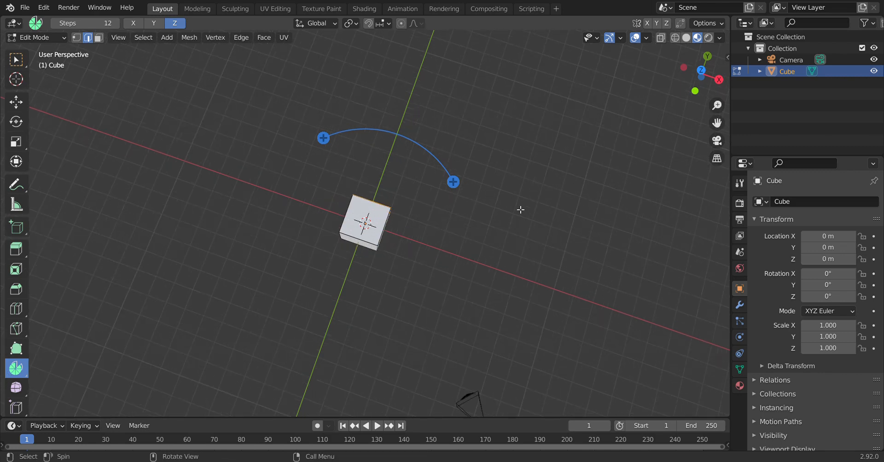
left_click_drag(701, 75, 716, 51)
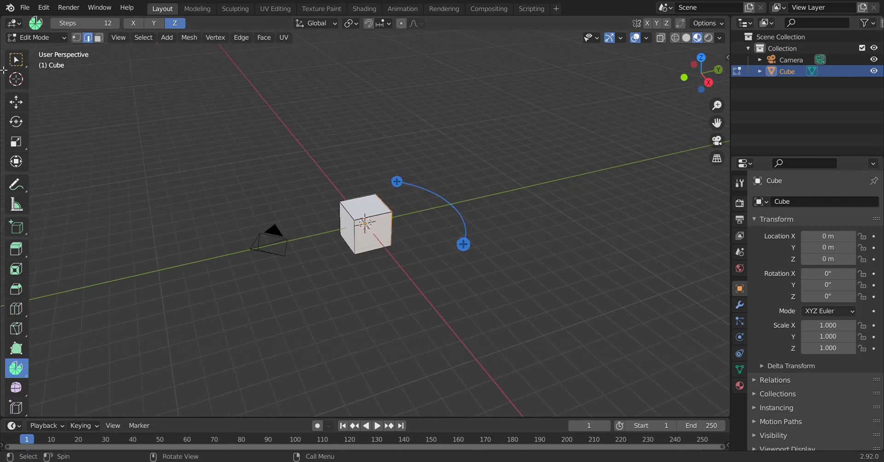
Step: In face select mode, spin the cube's front face around the Z axis into a cylinder-like shape and spin the resulting top face
left_click(99, 39)
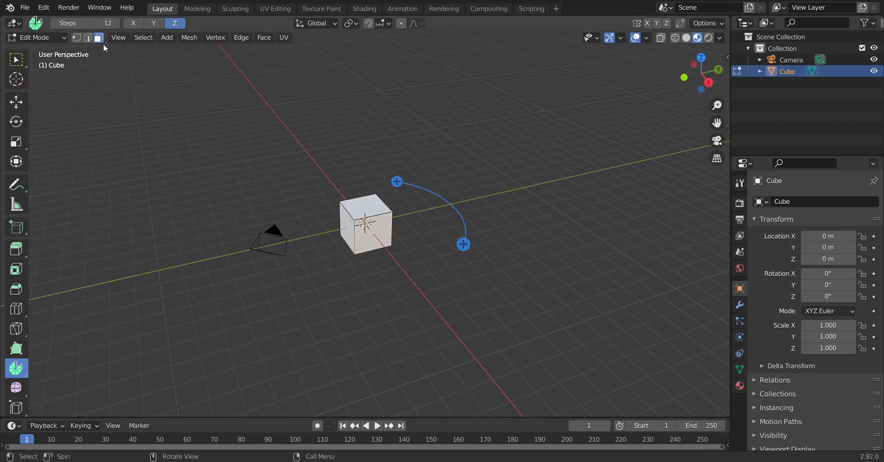
left_click(378, 237)
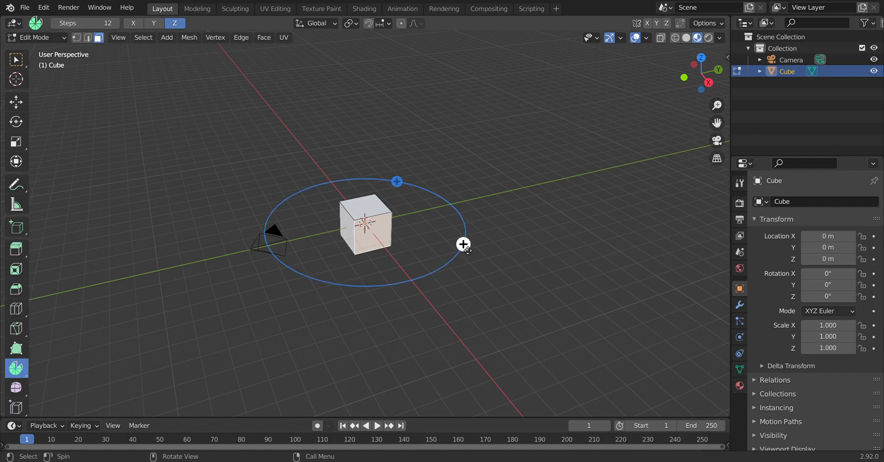
left_click_drag(462, 254, 431, 177)
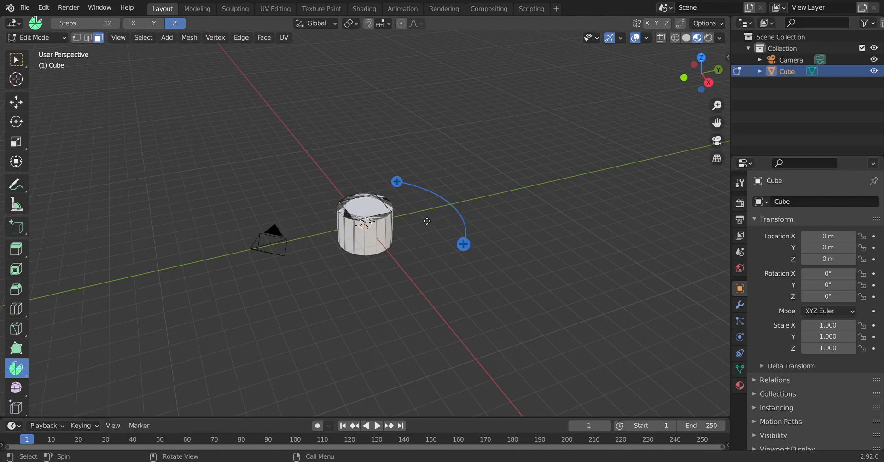
scroll(428, 219, "down", 2)
scroll(428, 219, "up", 4)
scroll(337, 193, "up", 6)
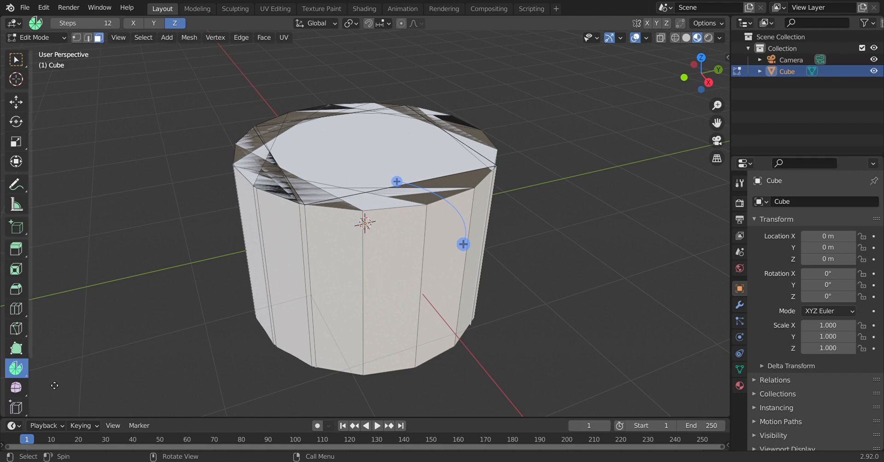
left_click(373, 152)
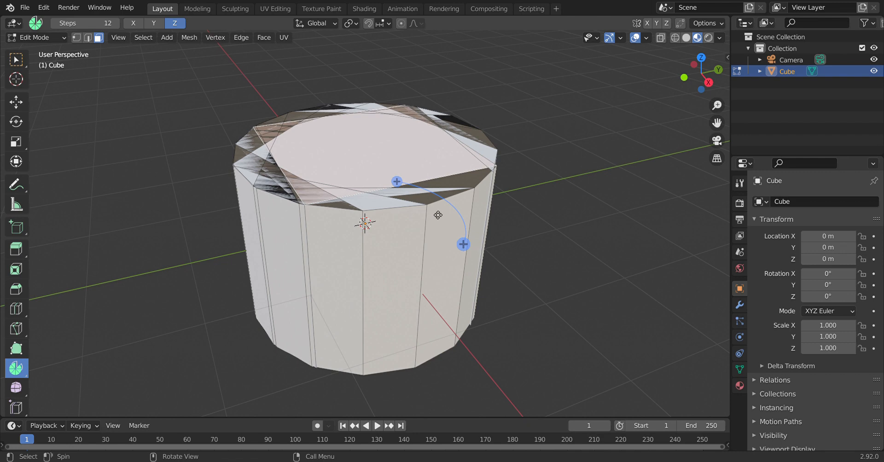
left_click_drag(426, 197, 363, 166)
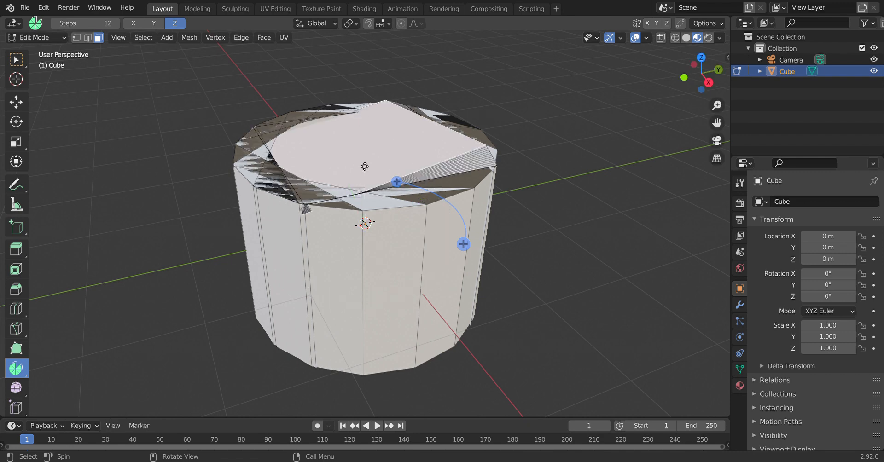
Step: Activate the Smooth tool and undo both spins to restore the plain cube
left_click(20, 386)
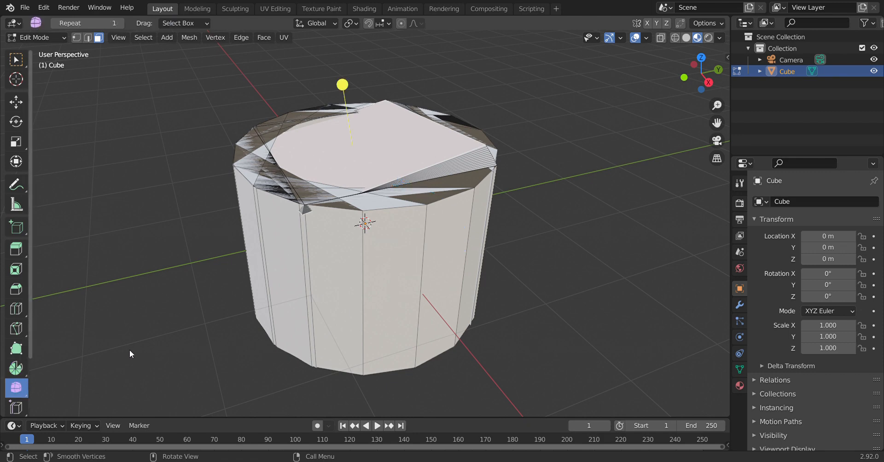
key("ctrl")
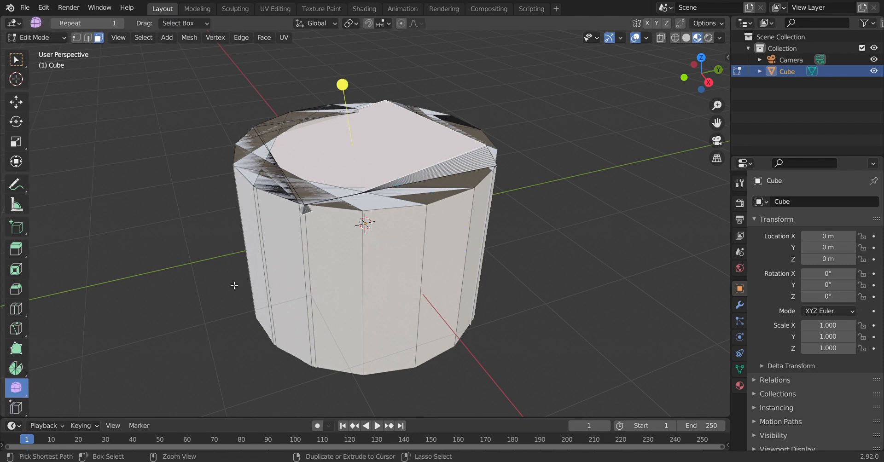
key("ctrl+z")
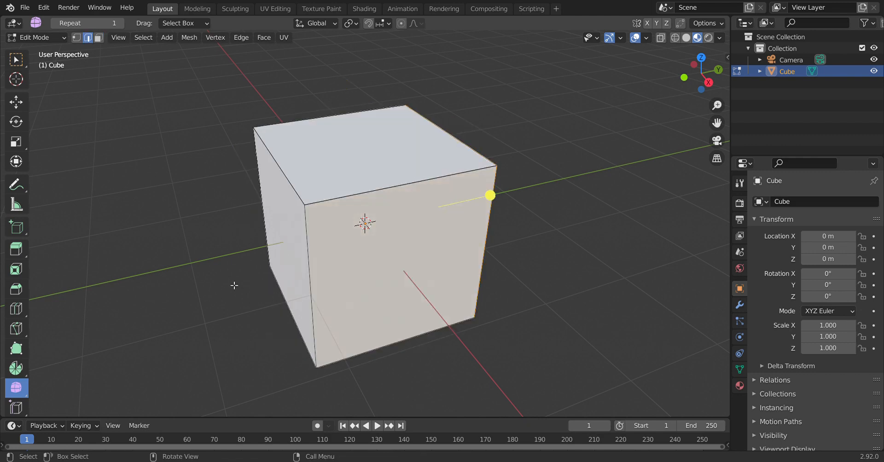
scroll(153, 275, "down", 2)
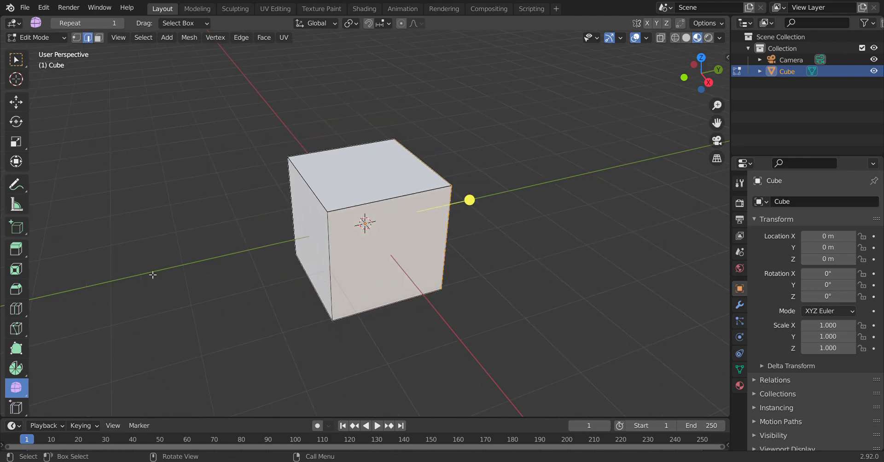
Step: In face select mode, smooth the cube's front face so that it shrinks inward
scroll(304, 208, "up", 1)
key("3")
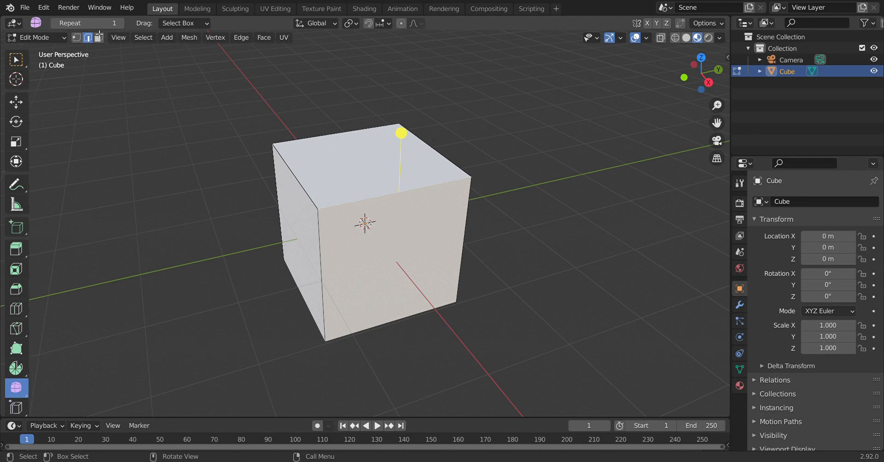
left_click(426, 300)
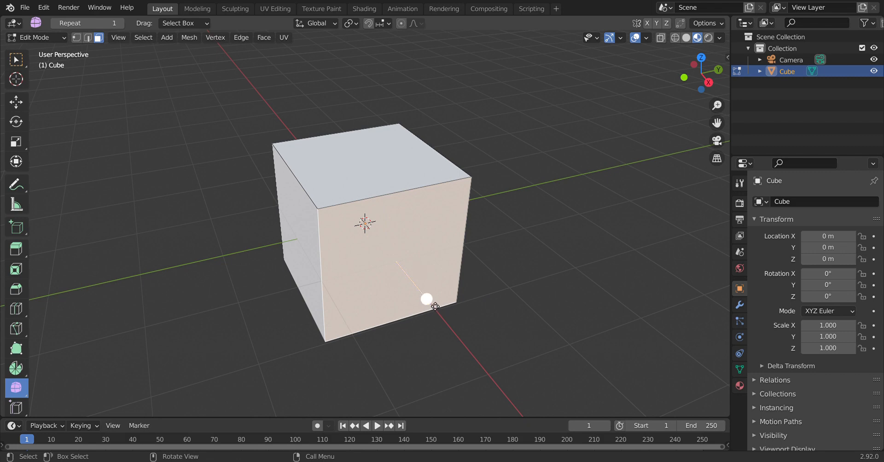
left_click_drag(436, 306, 299, 266)
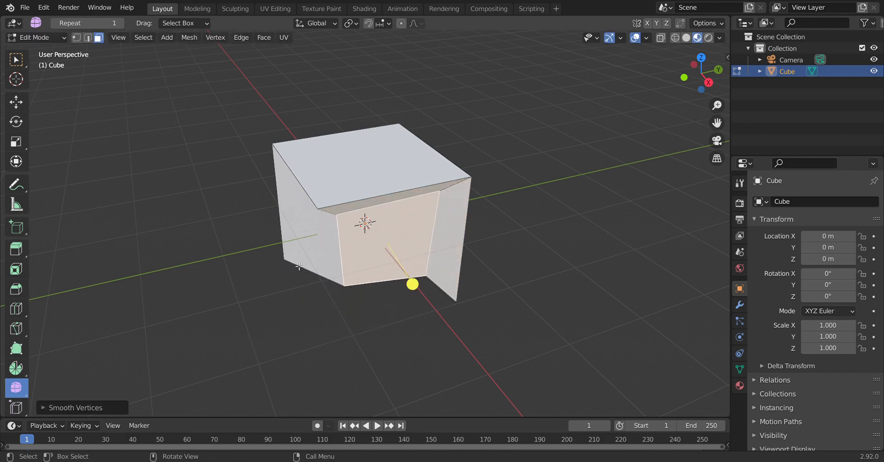
scroll(298, 266, "down", 2)
scroll(299, 266, "up", 3)
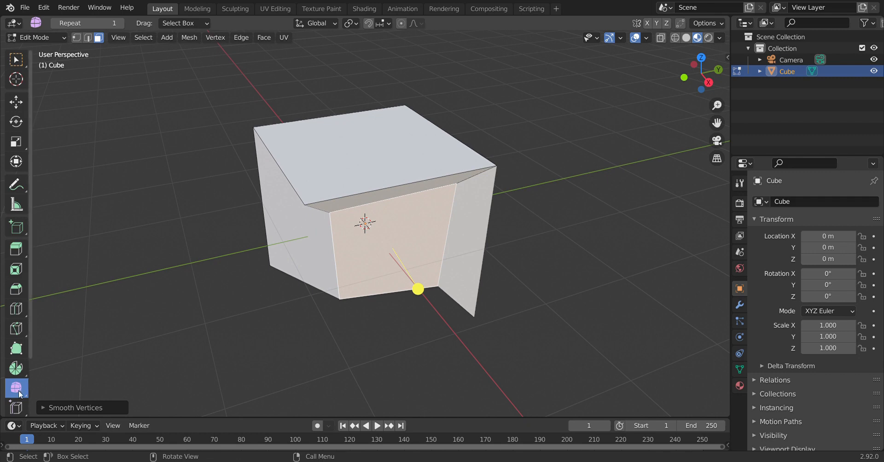
Step: Activate the Edge Slide tool and undo the smoothing of the cube's front face
scroll(23, 394, "down", 3)
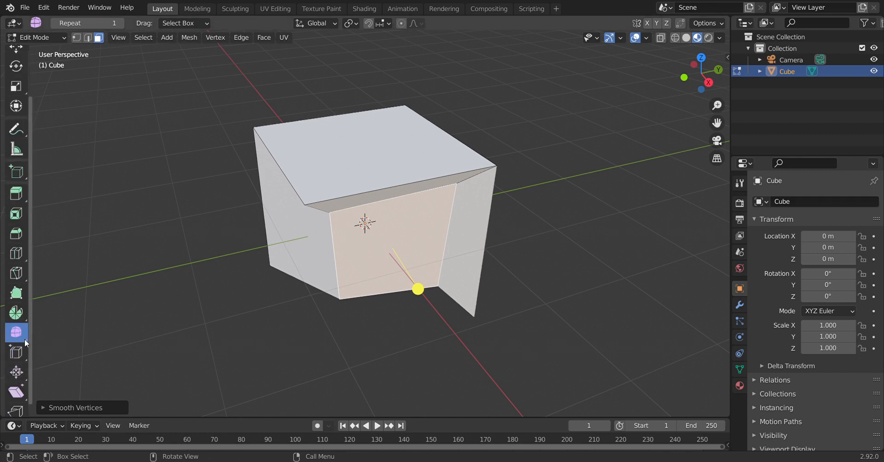
left_click(17, 352)
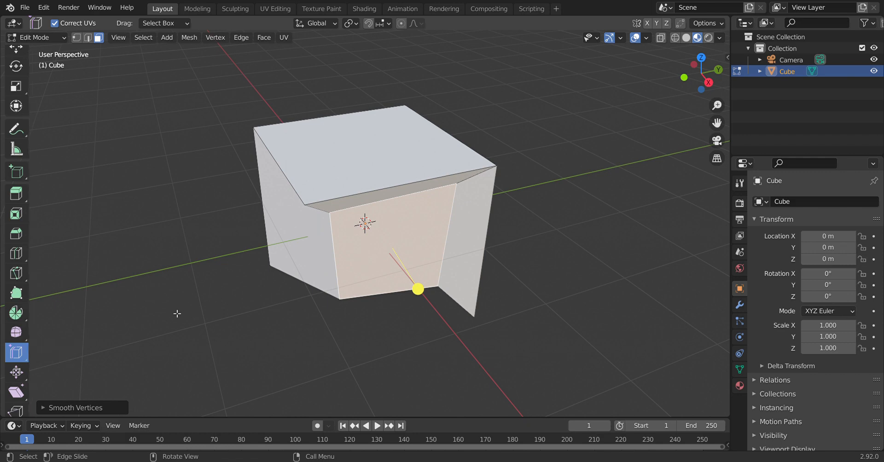
key("ctrl")
key("ctrl+z")
key("ctrl+z")
key("ctrl+z")
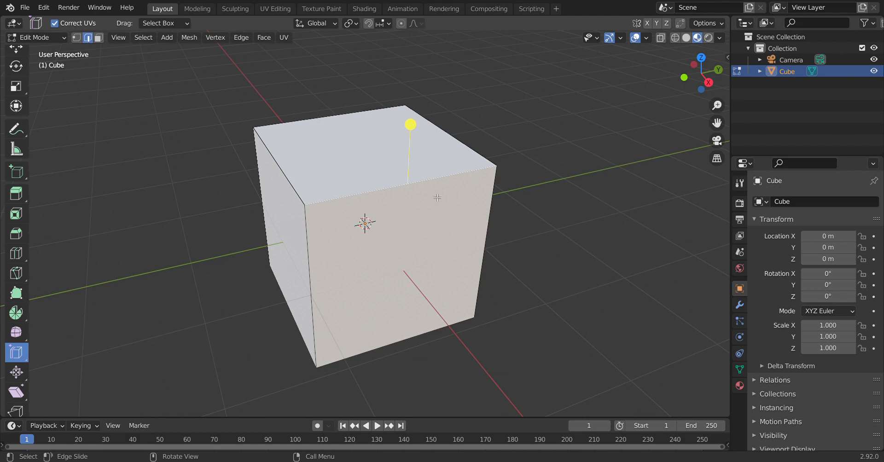
Step: Slide the front face's right vertical edge all the way across to its left vertical edge
left_click(489, 233)
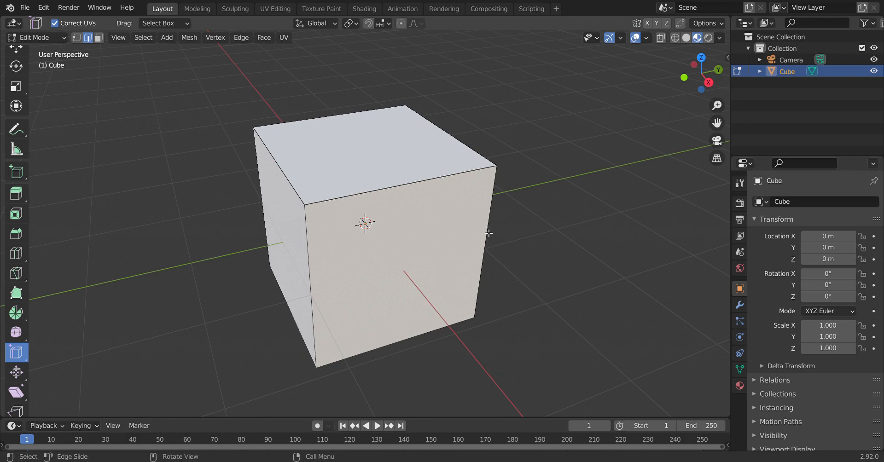
left_click(489, 233)
scroll(528, 242, "down", 2)
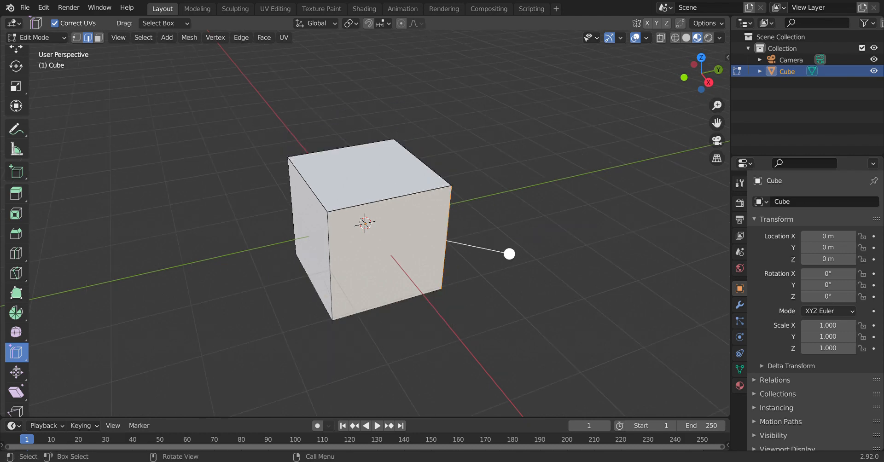
left_click_drag(510, 252, 576, 54)
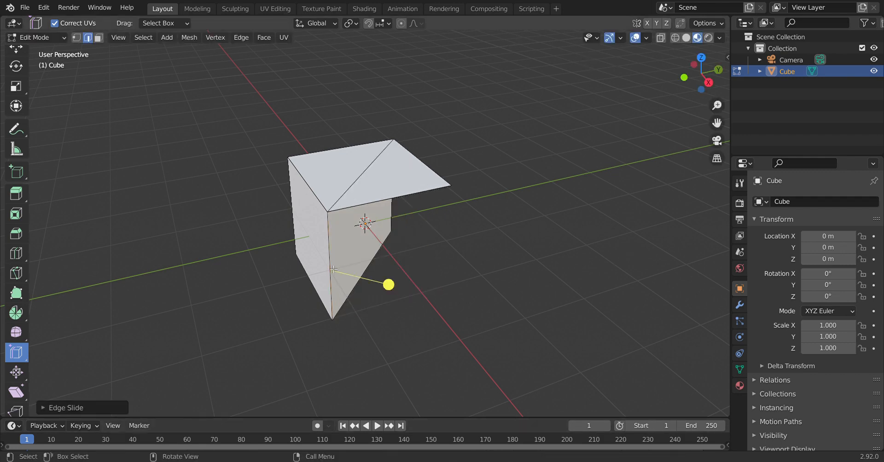
left_click(397, 282, "shift")
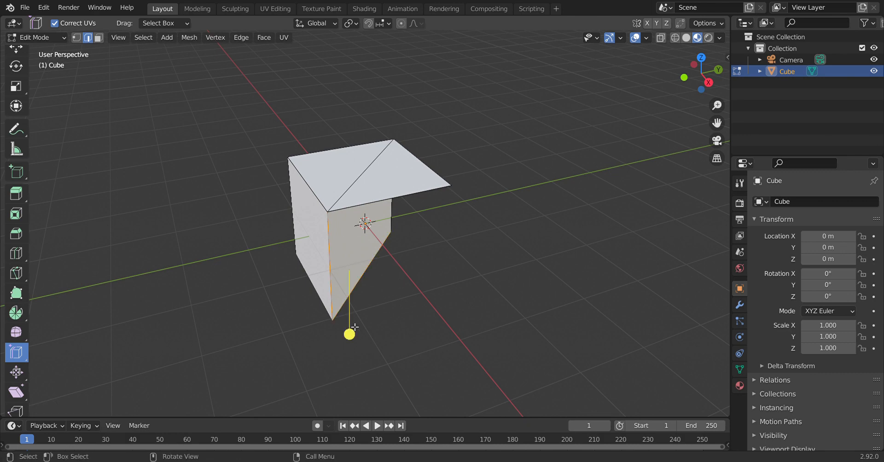
Step: Activate the Rip Region tool and undo the edge slide to restore the cube
key("ctrl+z")
key("ctrl+z")
key("ctrl+shift+z")
left_click(20, 375)
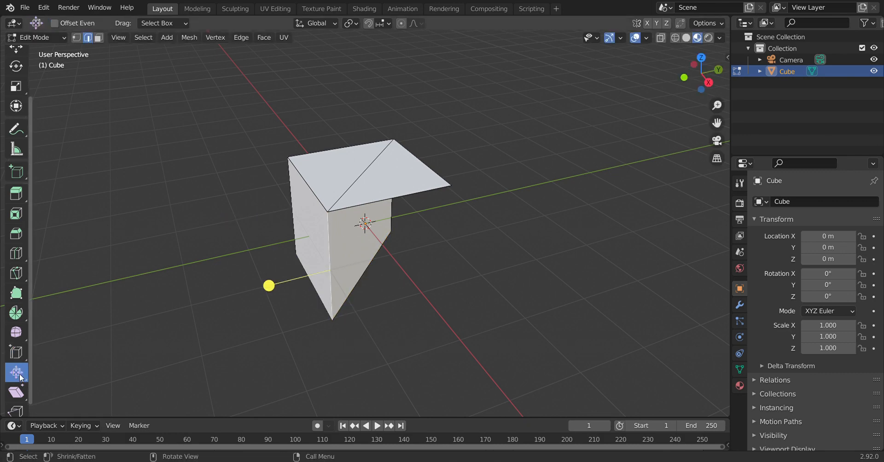
scroll(21, 391, "down", 1)
left_click(26, 405)
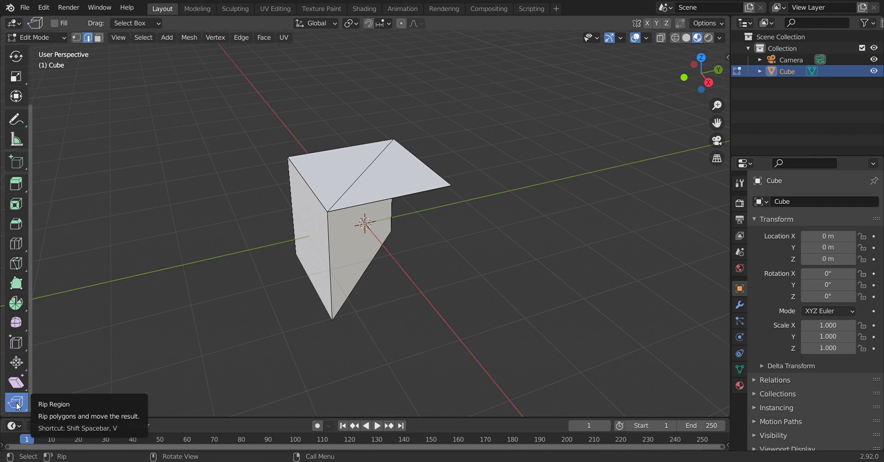
key("ctrl+z")
key("ctrl+z")
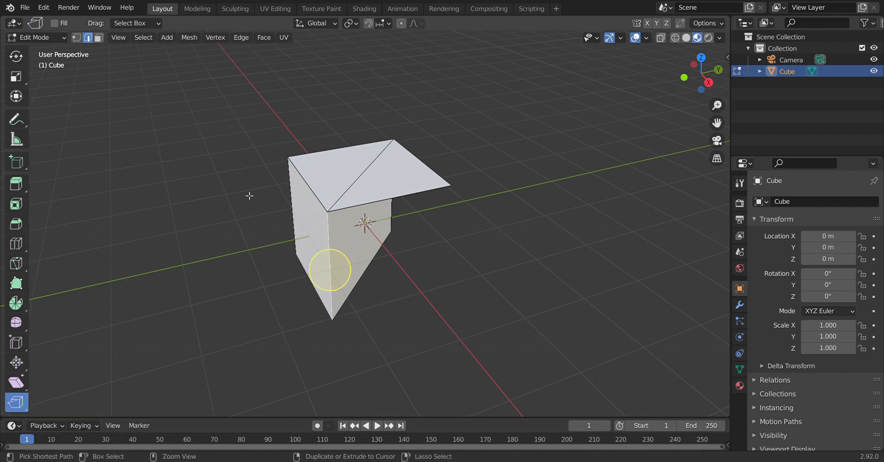
key("ctrl+z")
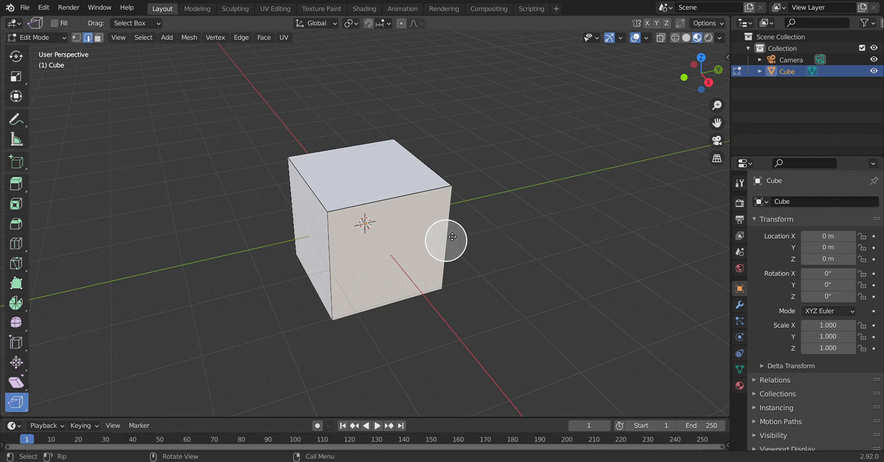
Step: Rip two opposite vertical edges and one rear top edge of the cube and pull each of them outward
left_click_drag(452, 237, 564, 312)
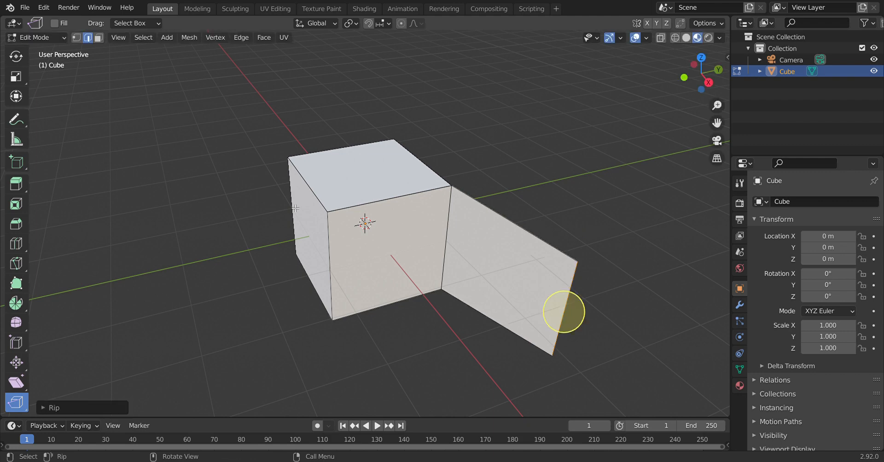
left_click_drag(296, 209, 212, 266)
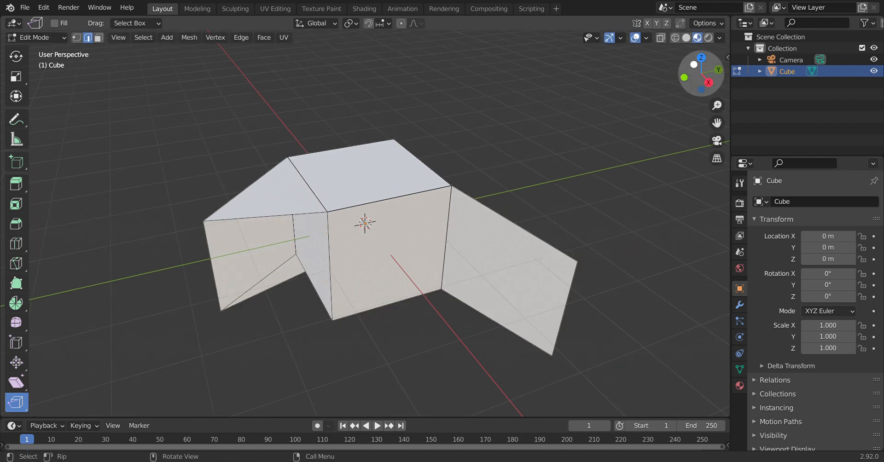
left_click_drag(701, 74, 724, 86)
left_click_drag(413, 208, 352, 130)
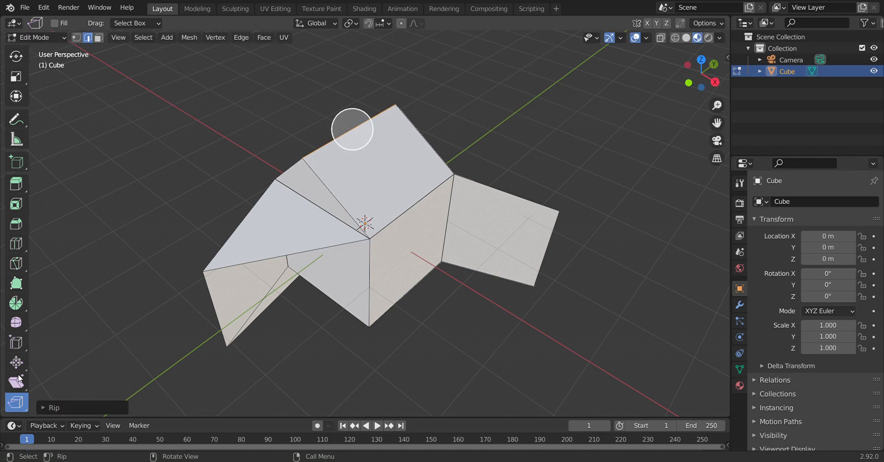
Step: Restore the plain cube without the ripped edges and activate the Edge Slide tool
left_click(16, 343)
left_click_drag(383, 92, 313, 83)
left_click(16, 403)
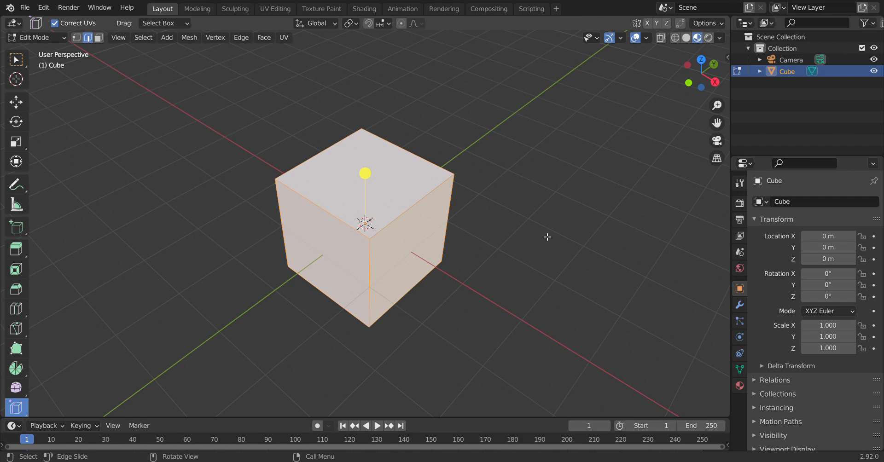
Step: Edge-slide the cube's front right side face inward, and in edge select mode slide its right vertical edge to the rear corner, forming a wedge
left_click_drag(548, 237, 438, 260)
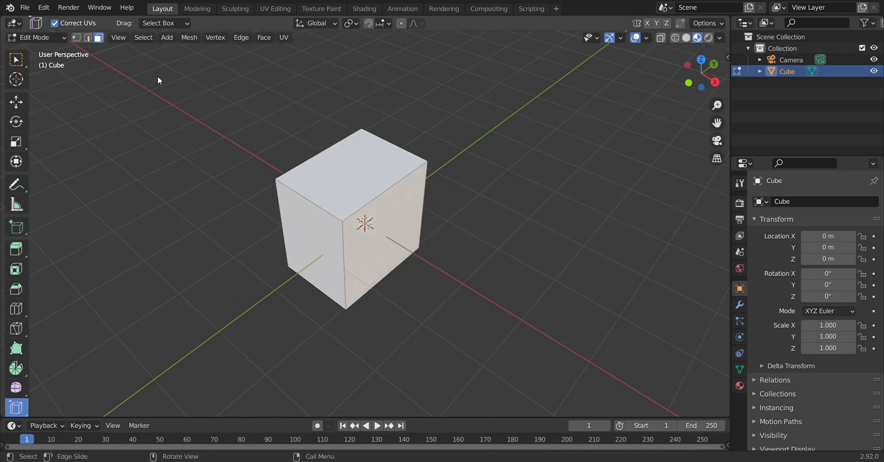
left_click(87, 38)
left_click(423, 206)
left_click_drag(484, 206, 351, 124)
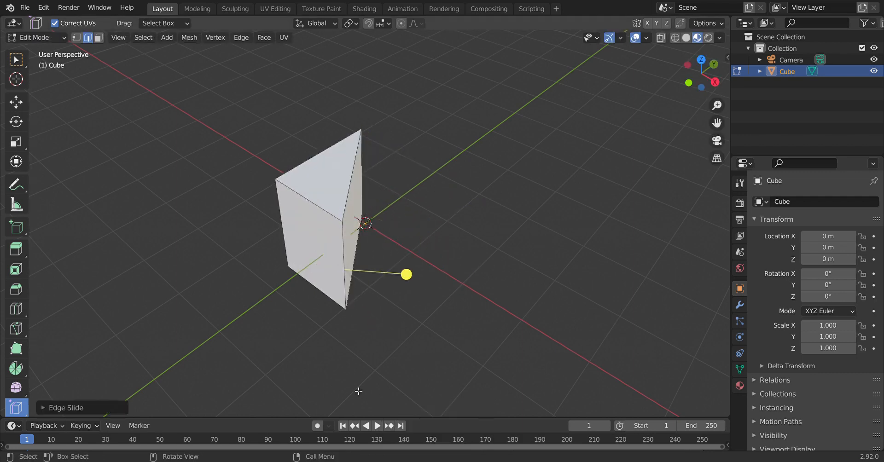